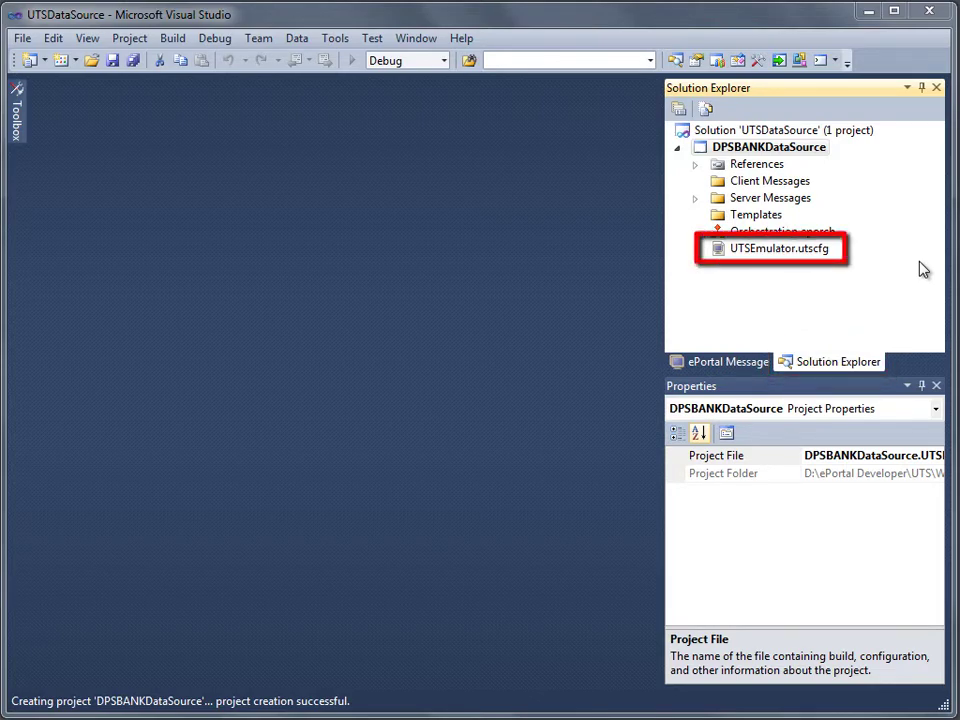
# - Open the UTSEmulator.utscfg connection properties and set the server name to rs20.rsvl.unisys.com and the terminal identifier to SITE21
pyautogui.click(808, 257)
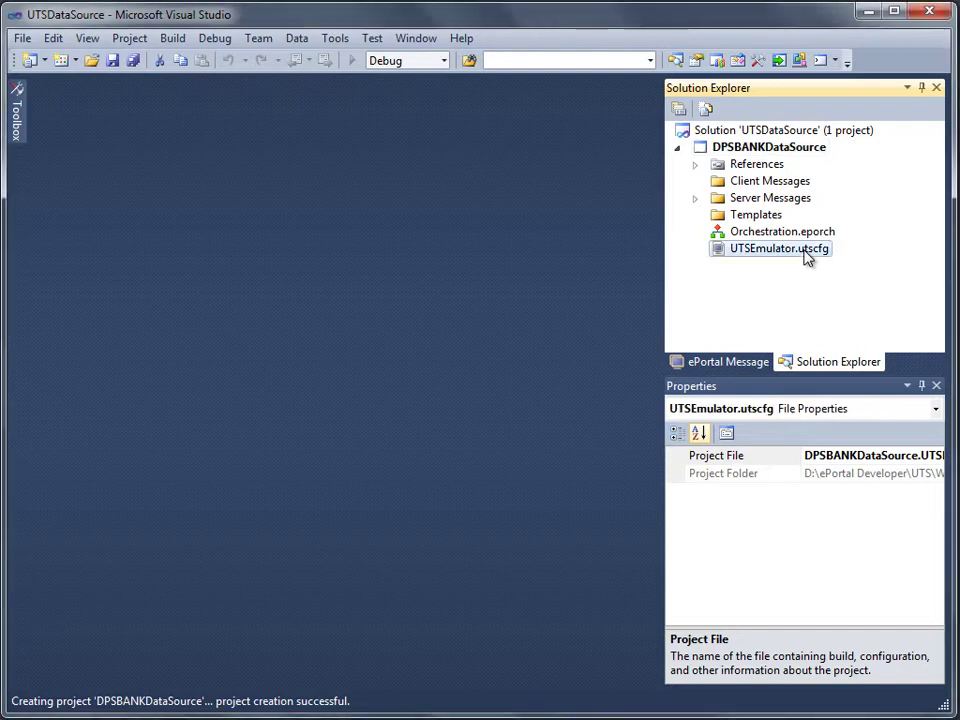
pyautogui.rightClick(808, 257)
pyautogui.click(770, 262)
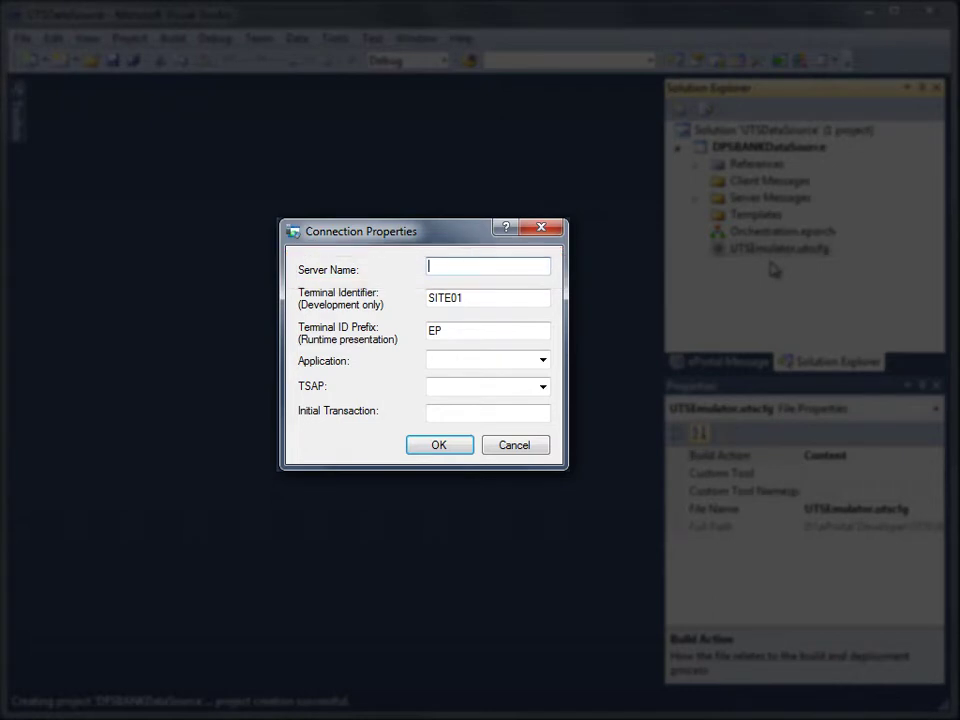
pyautogui.write('rs20.rsvl.unisys.com')
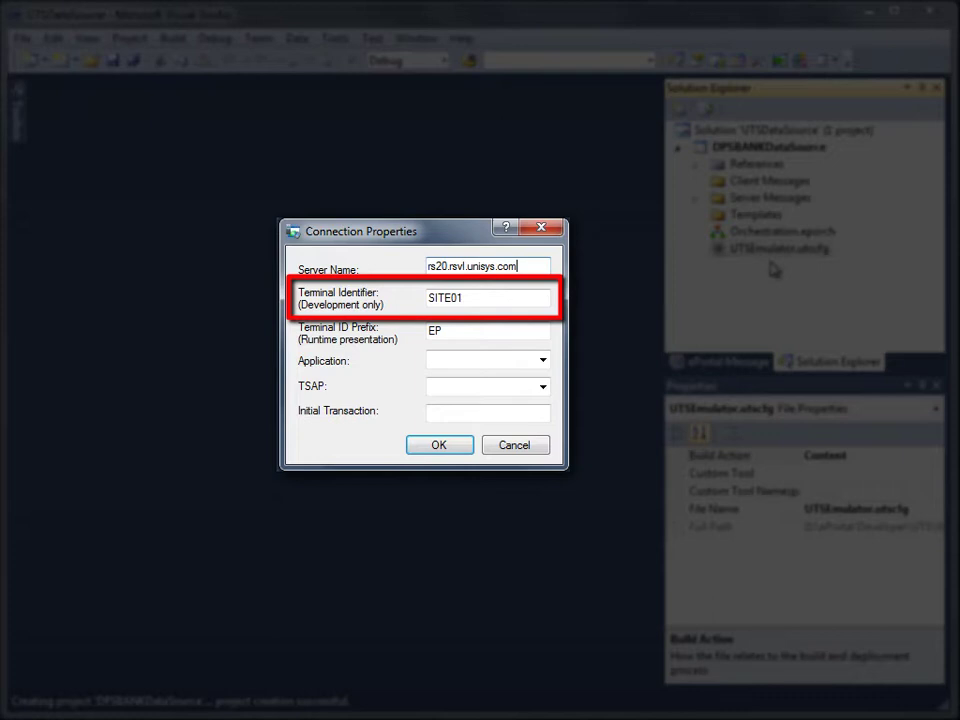
pyautogui.press('Tab')
pyautogui.write('SITE')
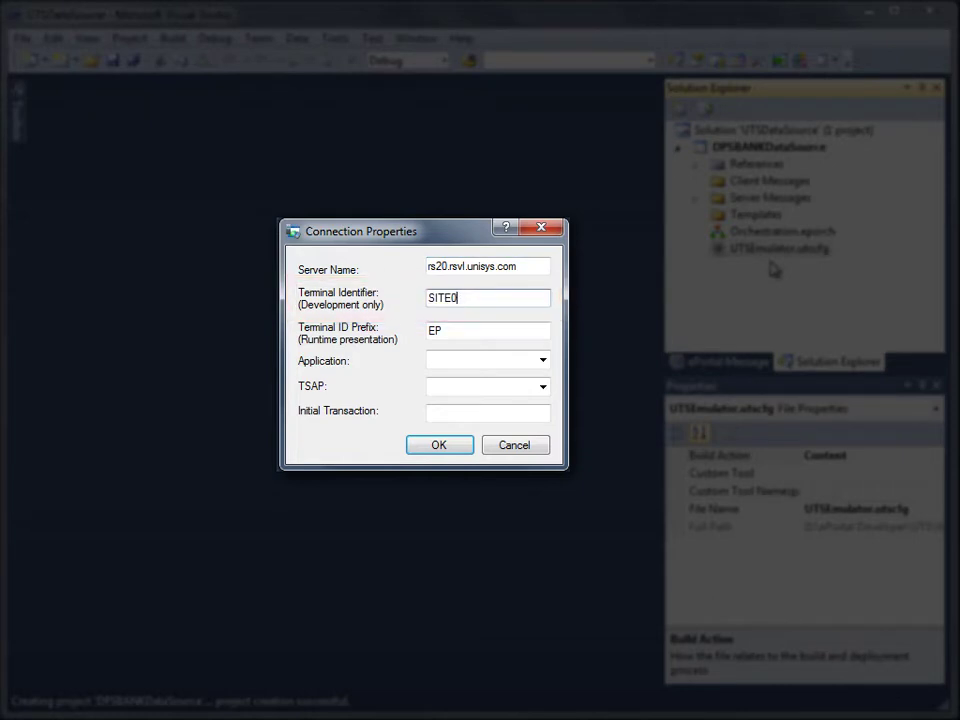
pyautogui.write('21')
pyautogui.press('Tab')
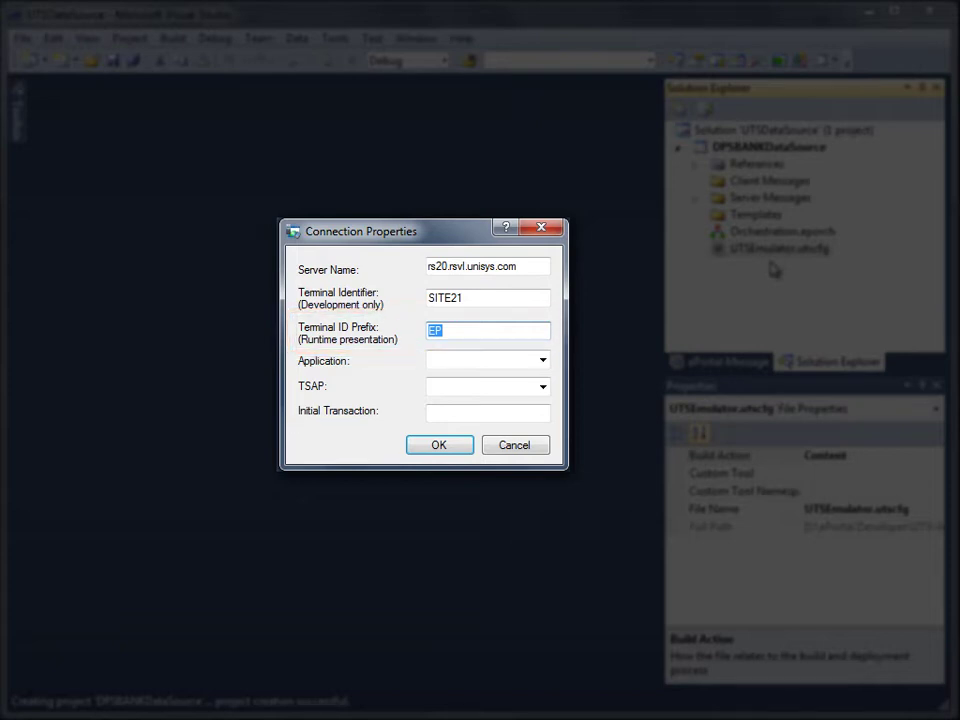
# - Set the application to UDSSRC, TSAP to TIPCSU and initial transaction to dpsbnk, keeping the terminal ID prefix, and accept the connection properties
pyautogui.press('Tab')
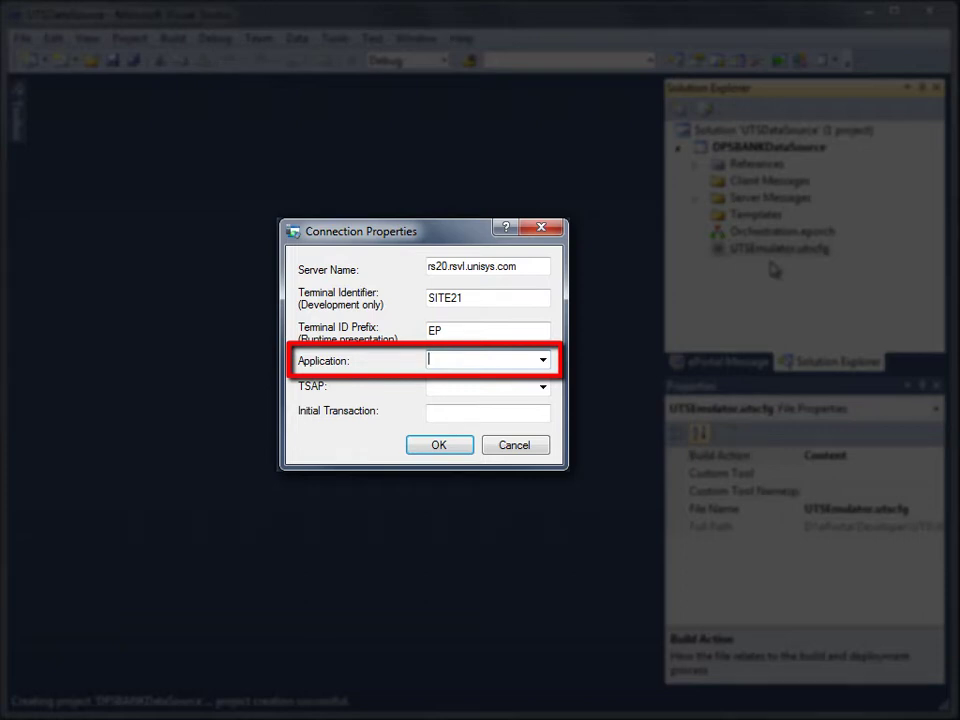
pyautogui.press('Down')
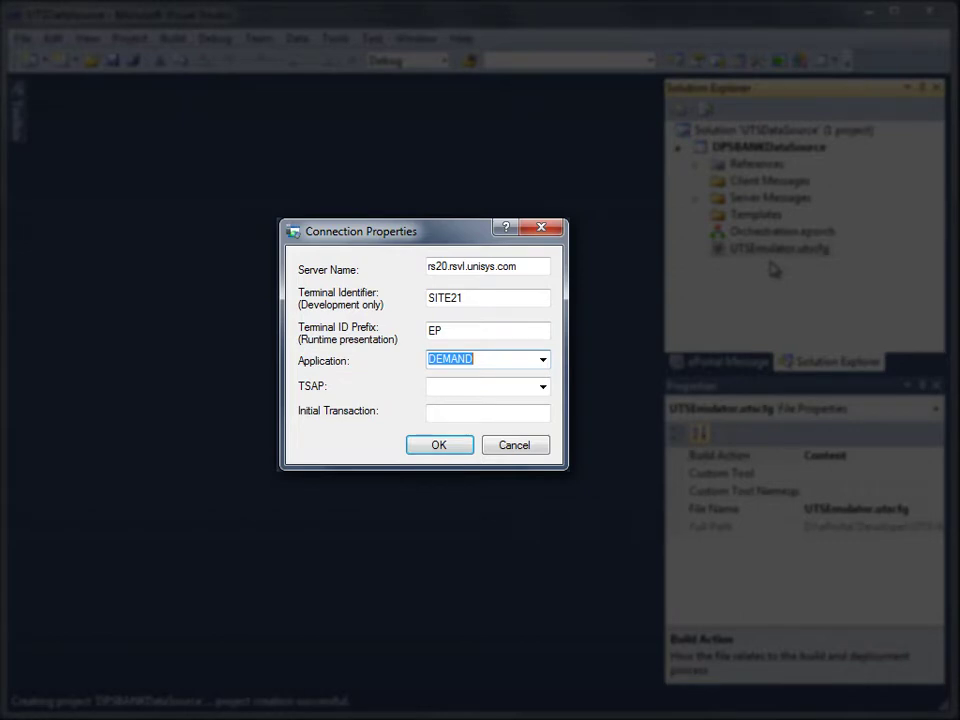
pyautogui.press('Down')
pyautogui.press('Tab')
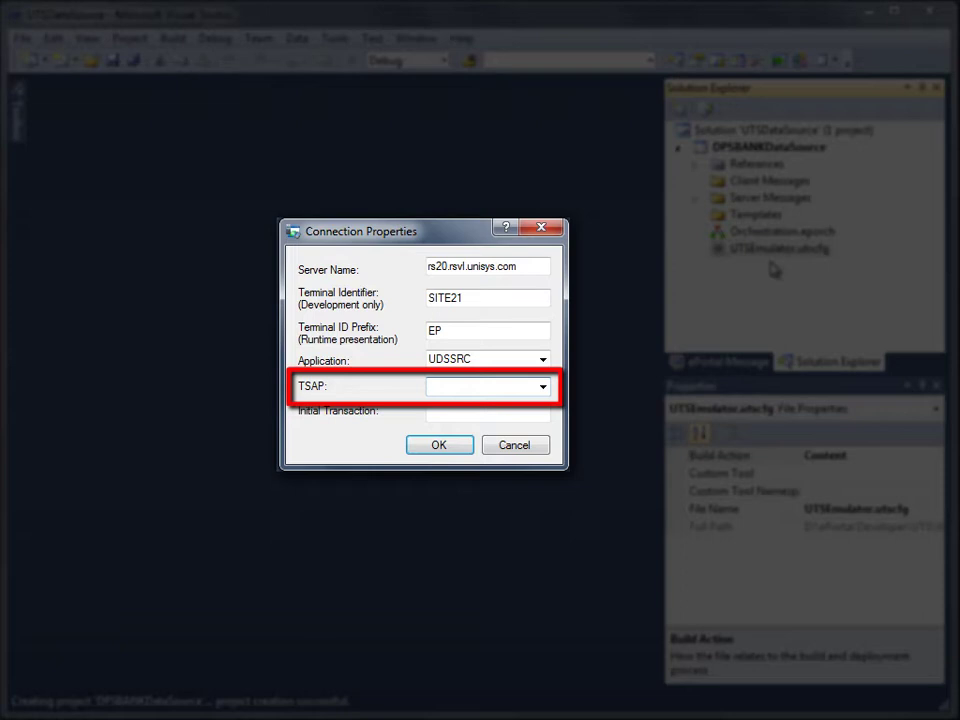
pyautogui.press('Down')
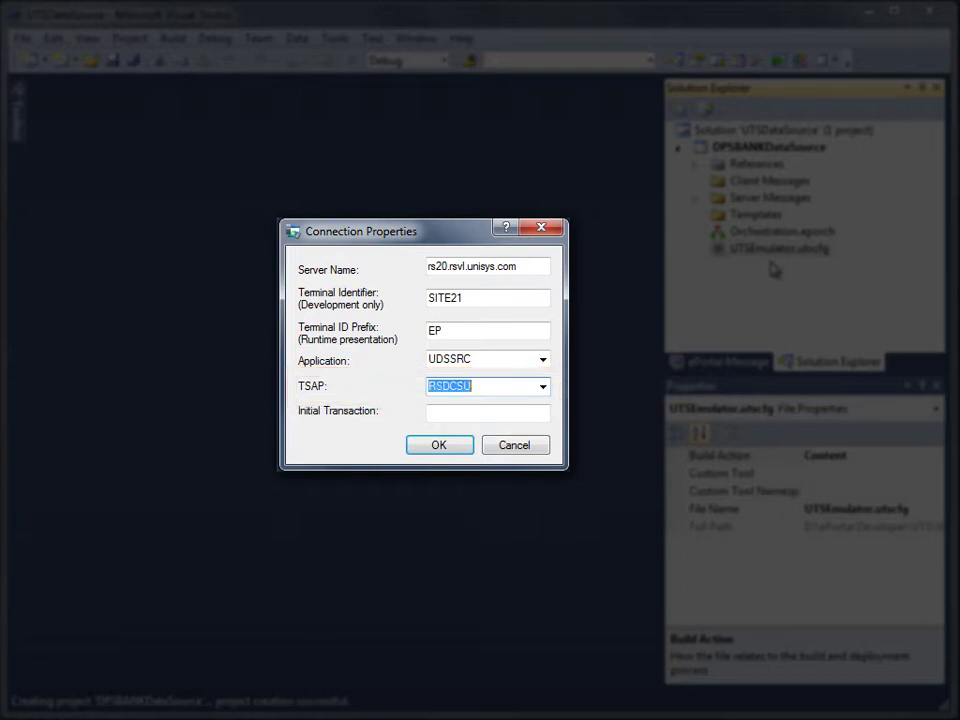
pyautogui.press('Down')
pyautogui.press('Tab')
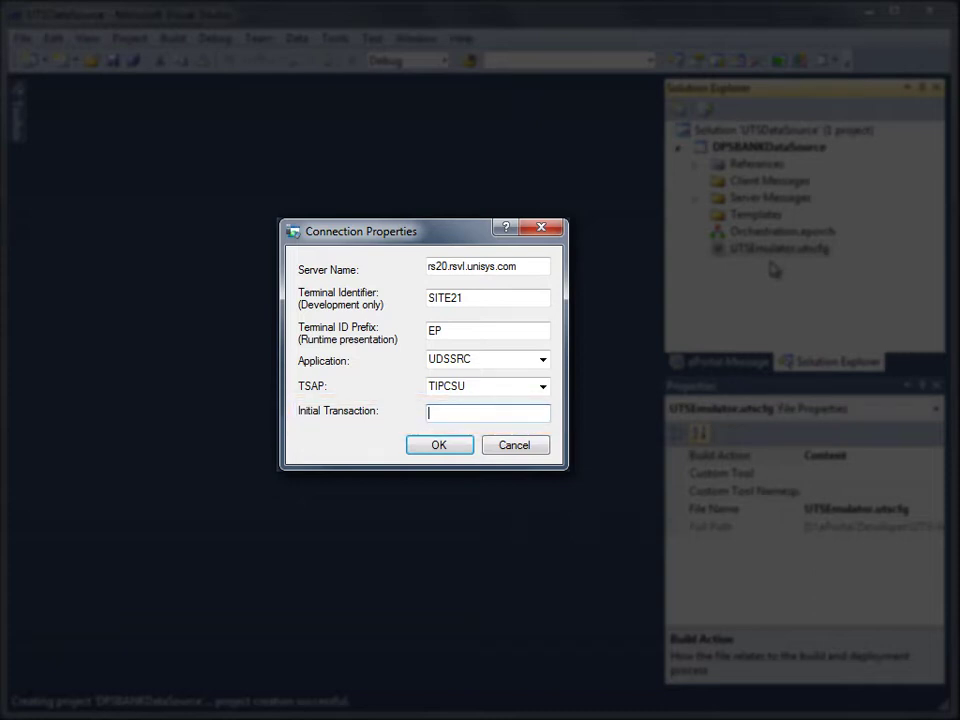
pyautogui.write('dpsbnk')
pyautogui.click(444, 449)
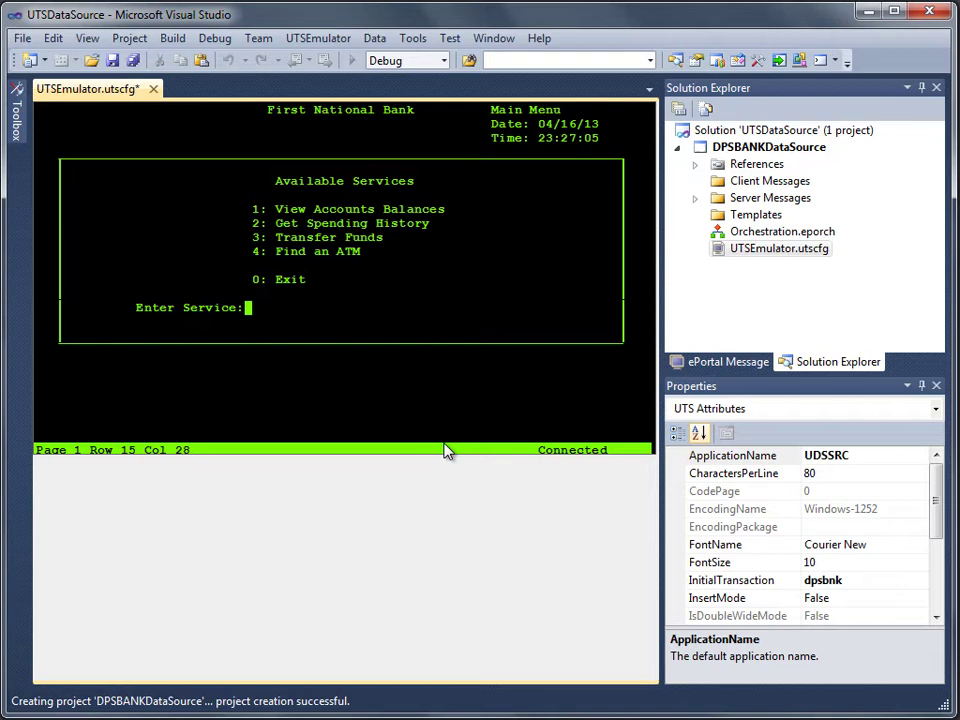
# - Add the bank's main menu host screen to the project under the name MainMenu
pyautogui.rightClick(500, 267)
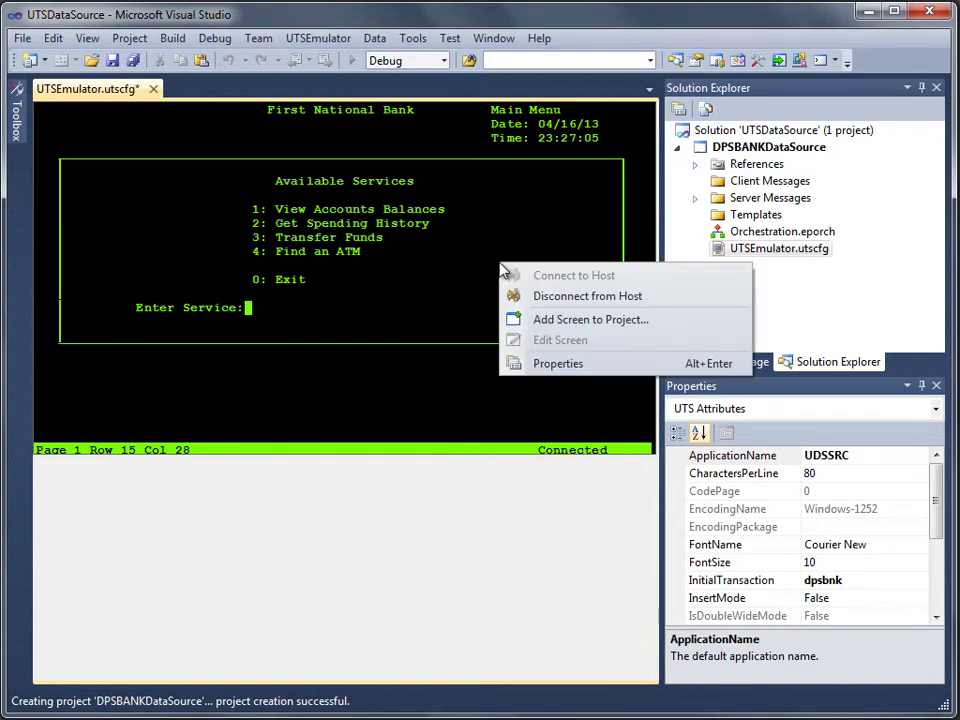
pyautogui.click(545, 320)
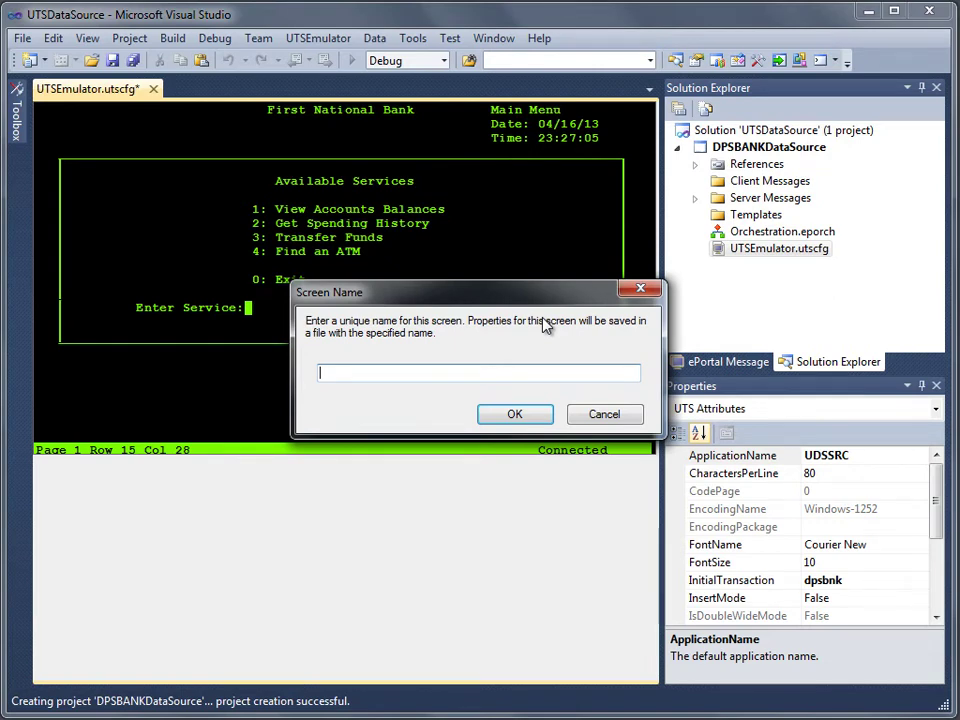
pyautogui.write('MainMenu')
pyautogui.click(540, 414)
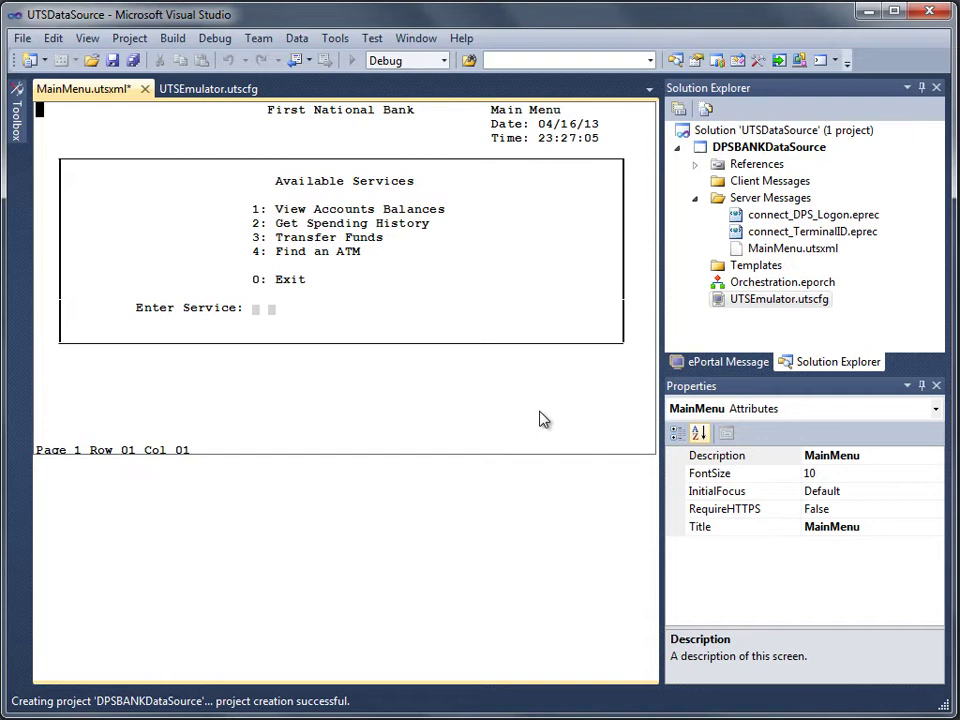
# - Add a page identification region over the "Main Menu" title text of the MainMenu screen
pyautogui.moveTo(493, 108); pyautogui.dragTo(560, 117)
pyautogui.rightClick(560, 118)
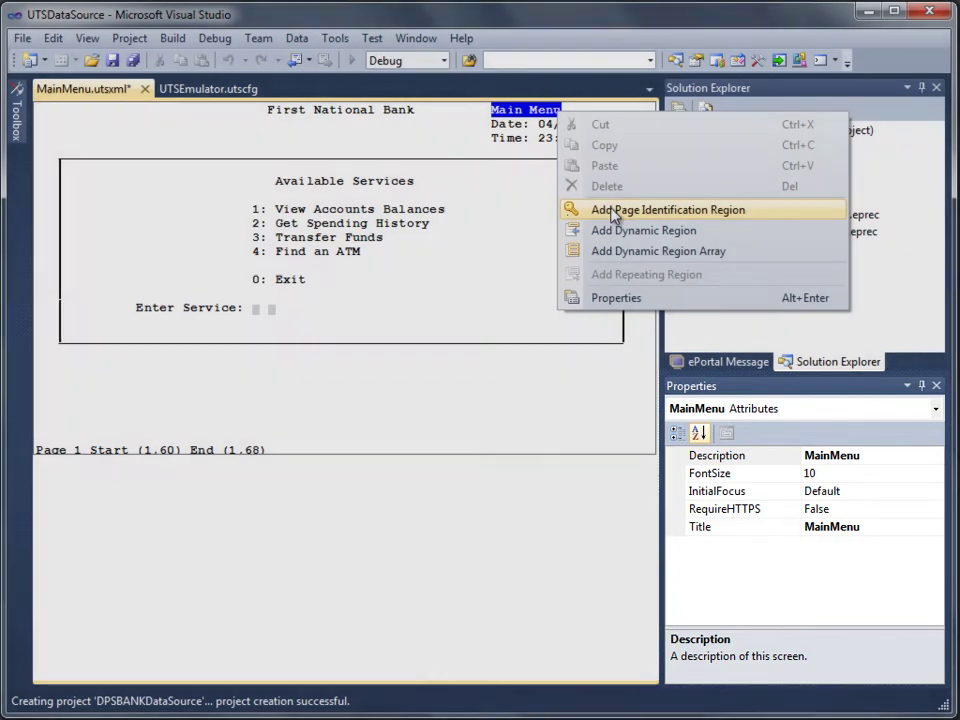
pyautogui.click(610, 211)
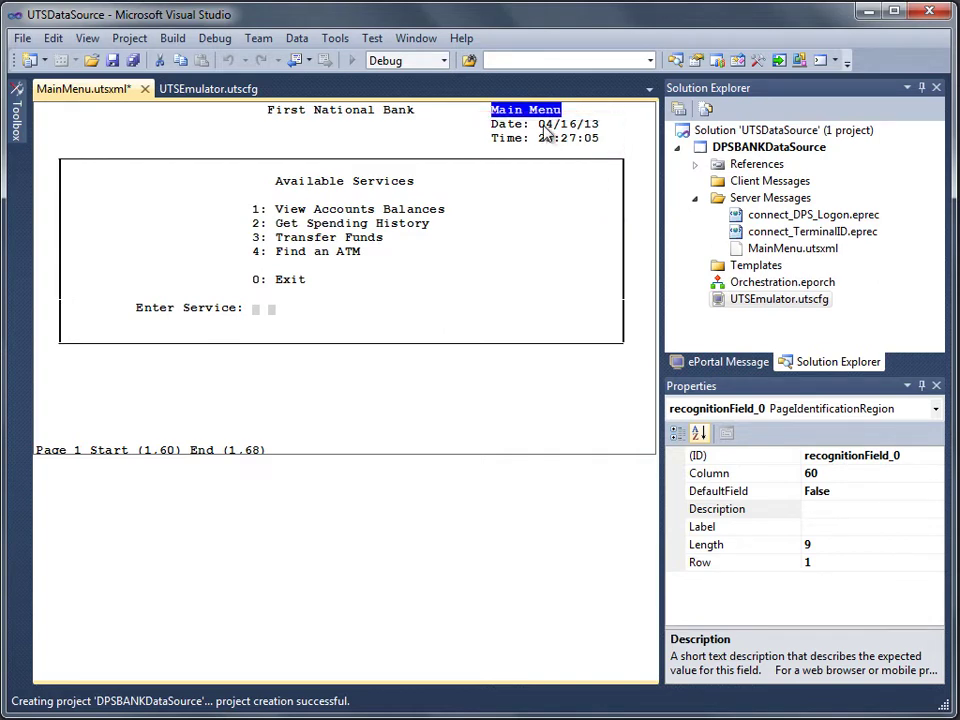
# - Add a dynamic region over the date value, with the ID date and DefaultField set to True
pyautogui.moveTo(538, 124); pyautogui.dragTo(597, 131)
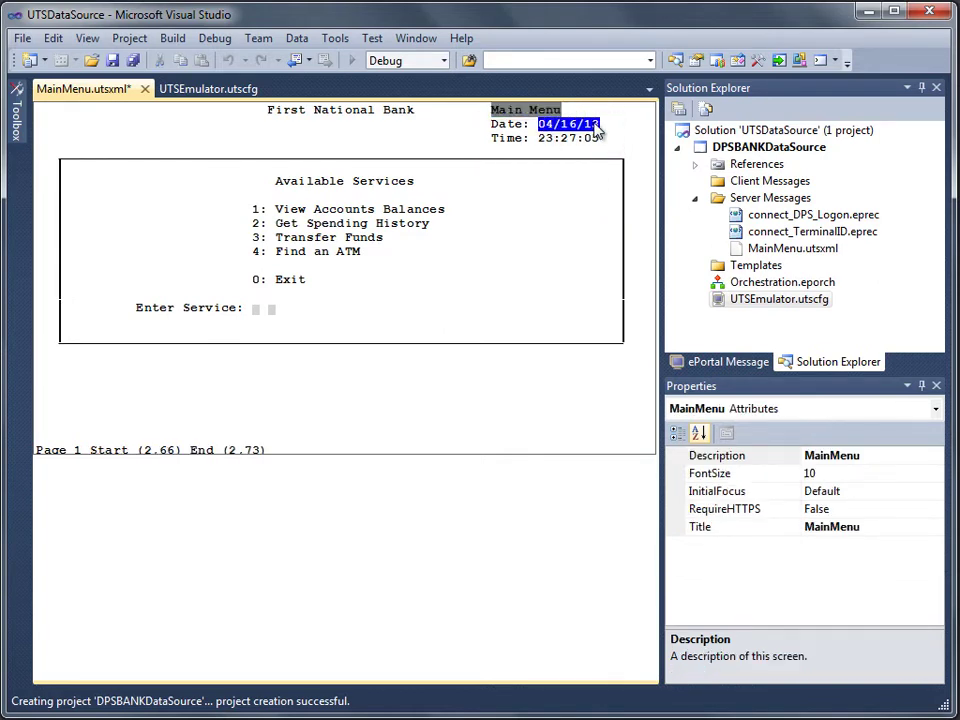
pyautogui.rightClick(597, 131)
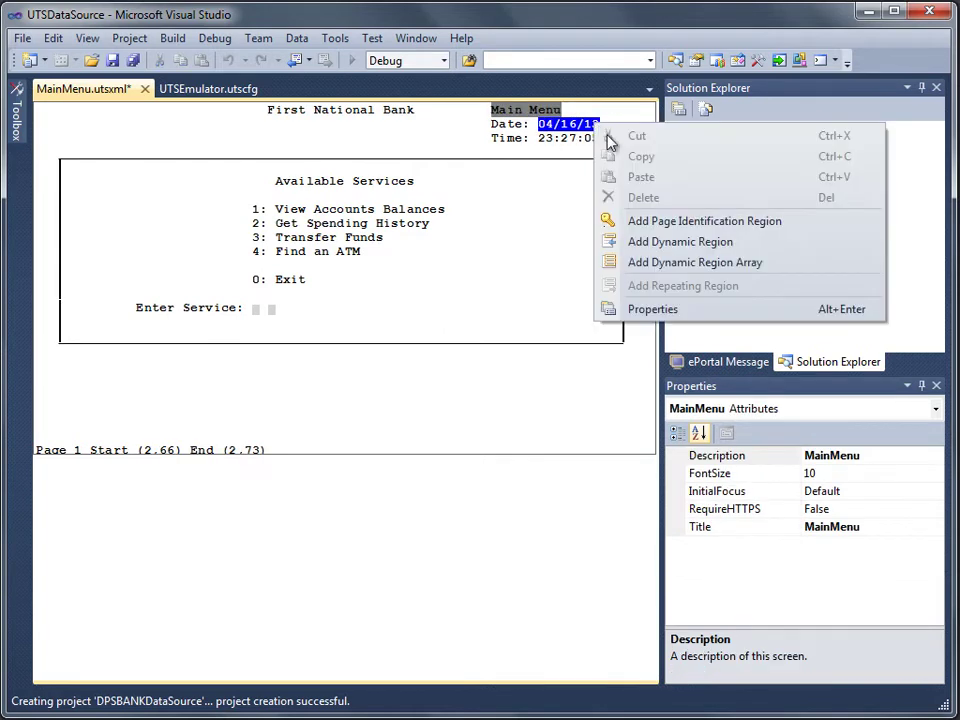
pyautogui.click(670, 242)
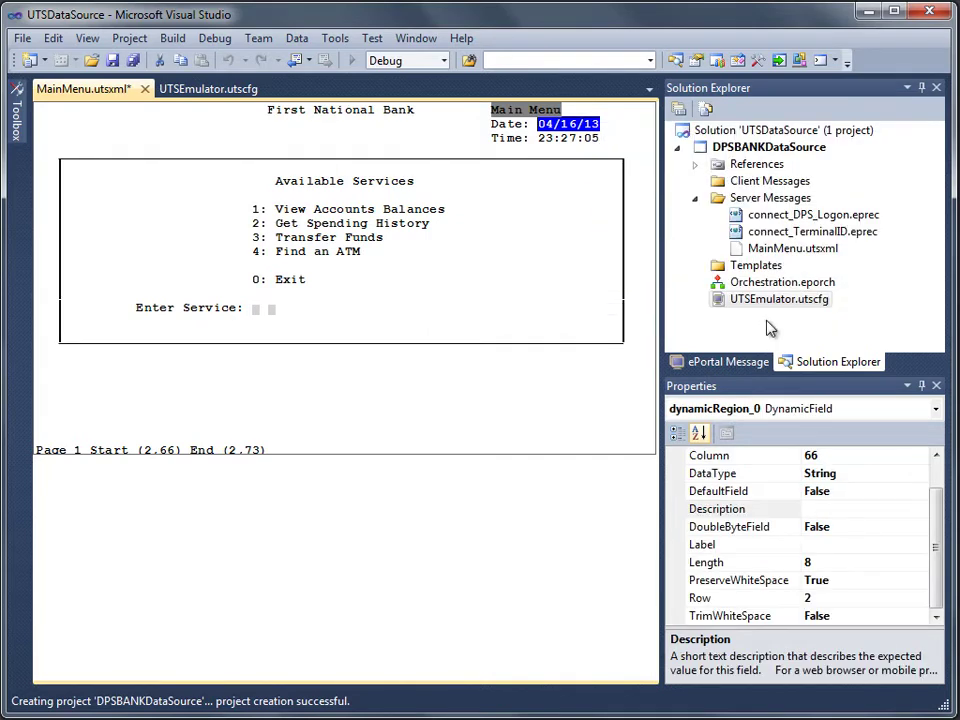
pyautogui.moveTo(938, 484); pyautogui.dragTo(928, 476)
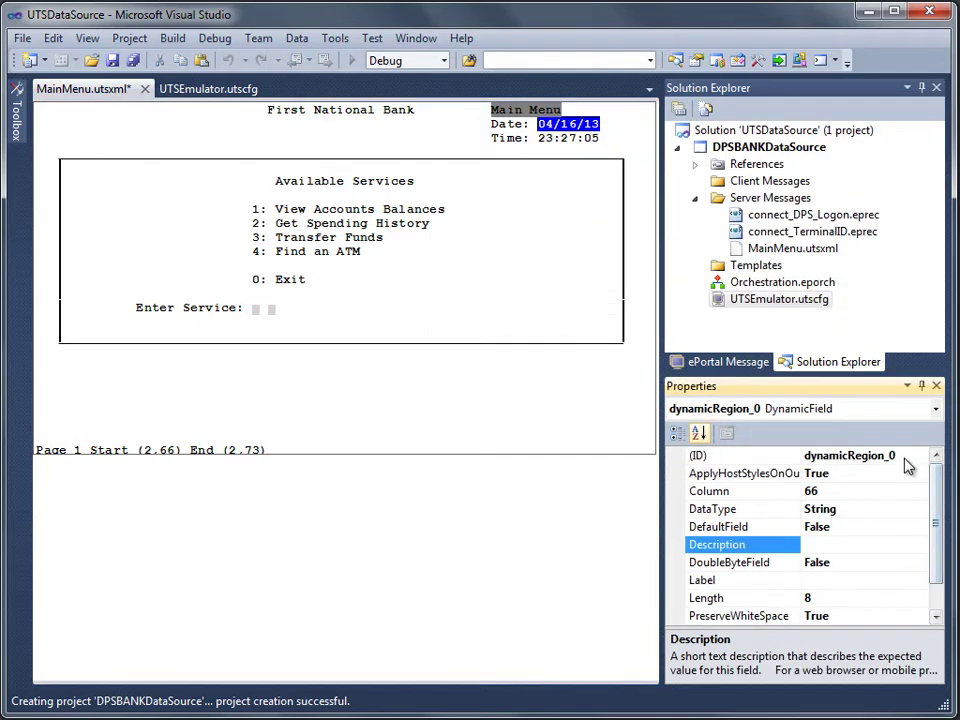
pyautogui.click(905, 457)
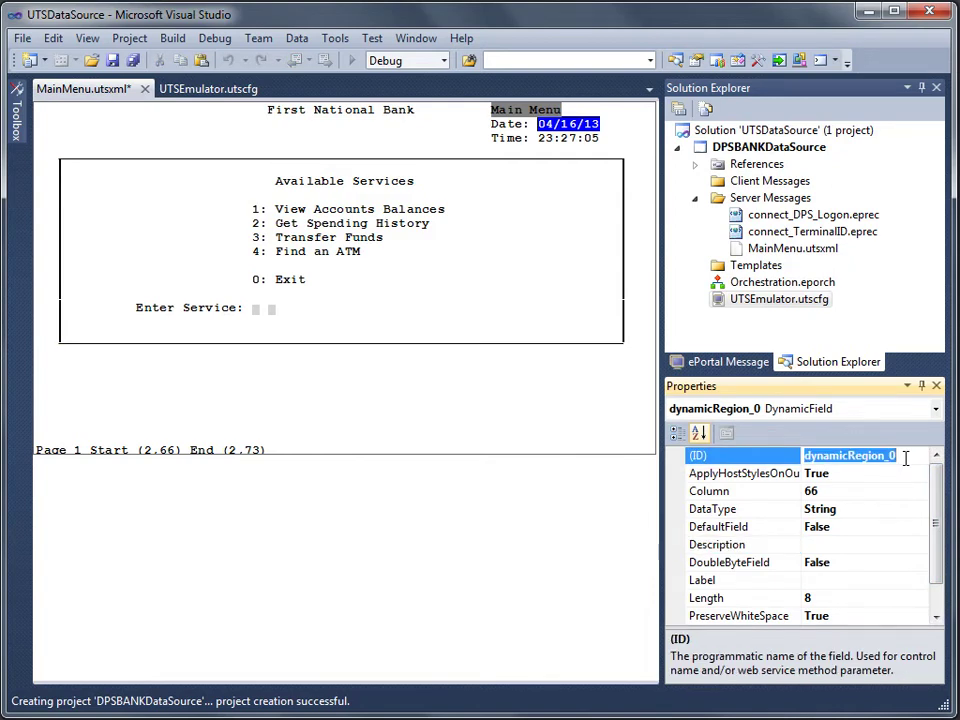
pyautogui.write('date')
pyautogui.press('Return')
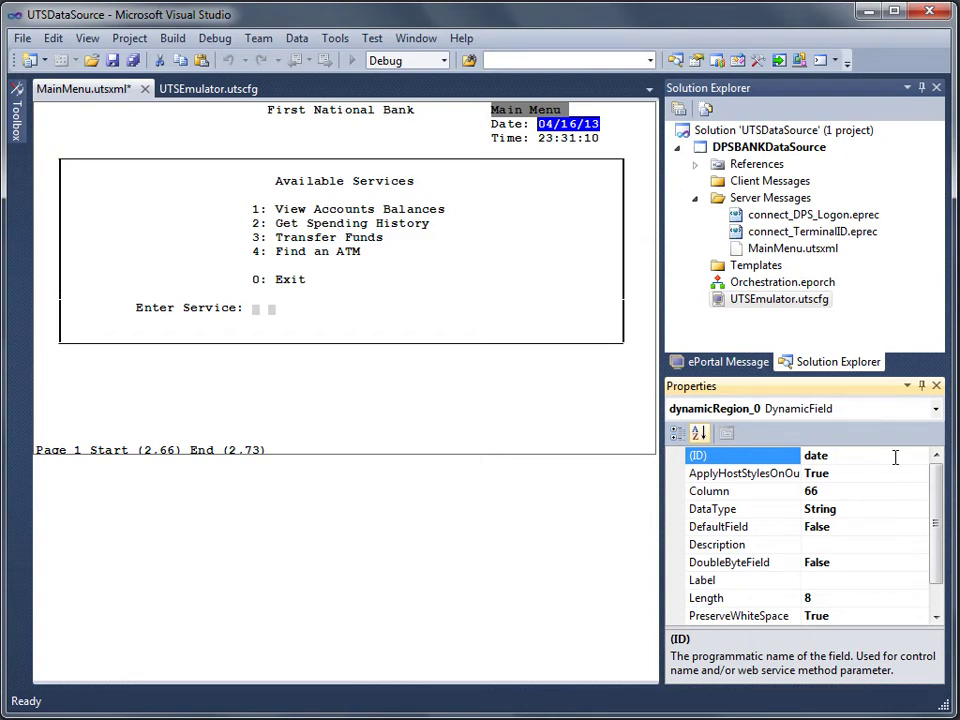
pyautogui.click(920, 530)
pyautogui.click(919, 528)
pyautogui.click(901, 546)
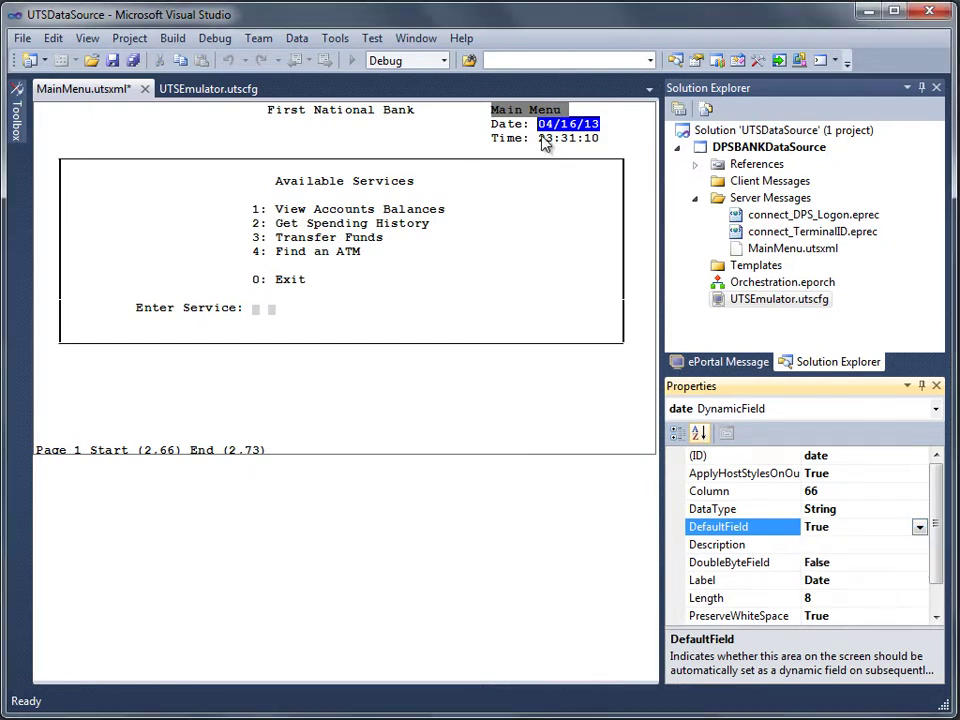
# - Add a dynamic region over the time value, with the ID time and DefaultField set to True
pyautogui.moveTo(539, 138); pyautogui.dragTo(594, 141)
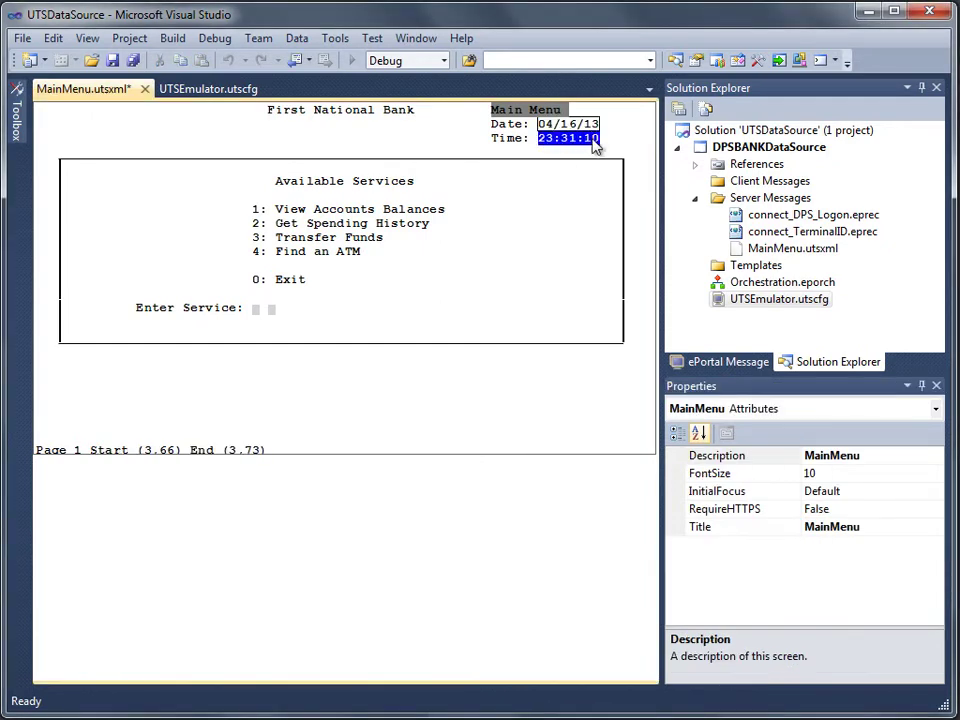
pyautogui.rightClick(594, 144)
pyautogui.click(610, 258)
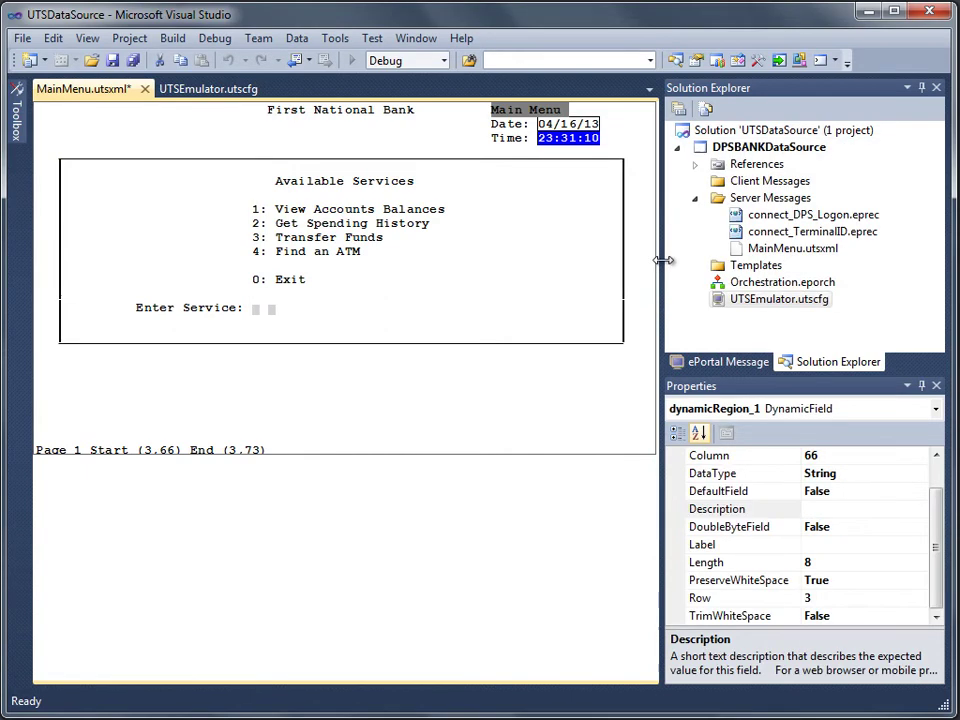
pyautogui.write('time')
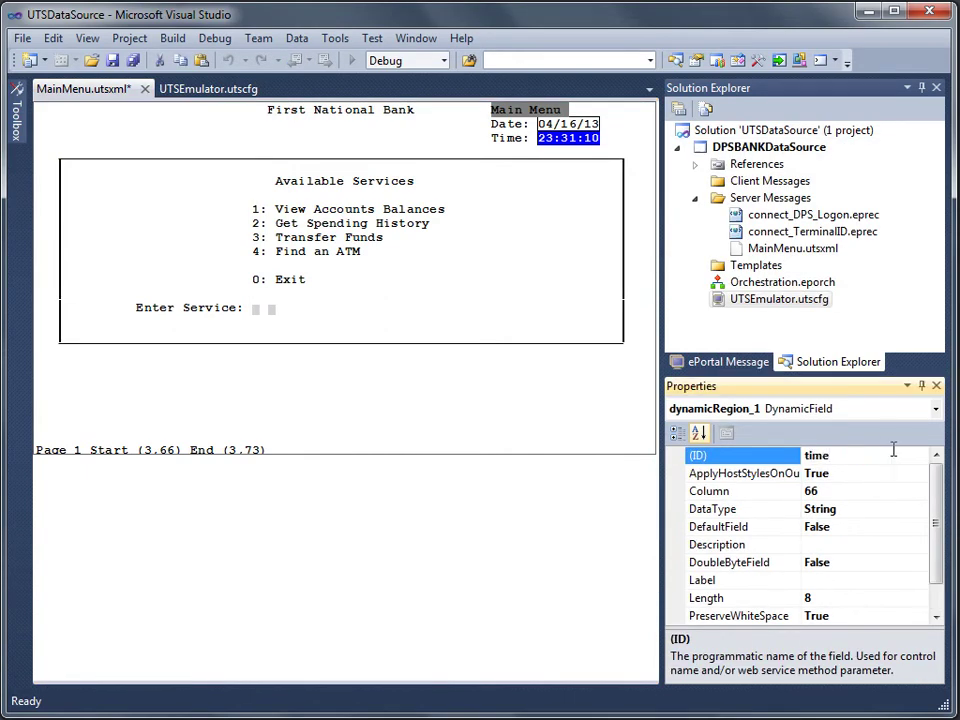
pyautogui.click(925, 527)
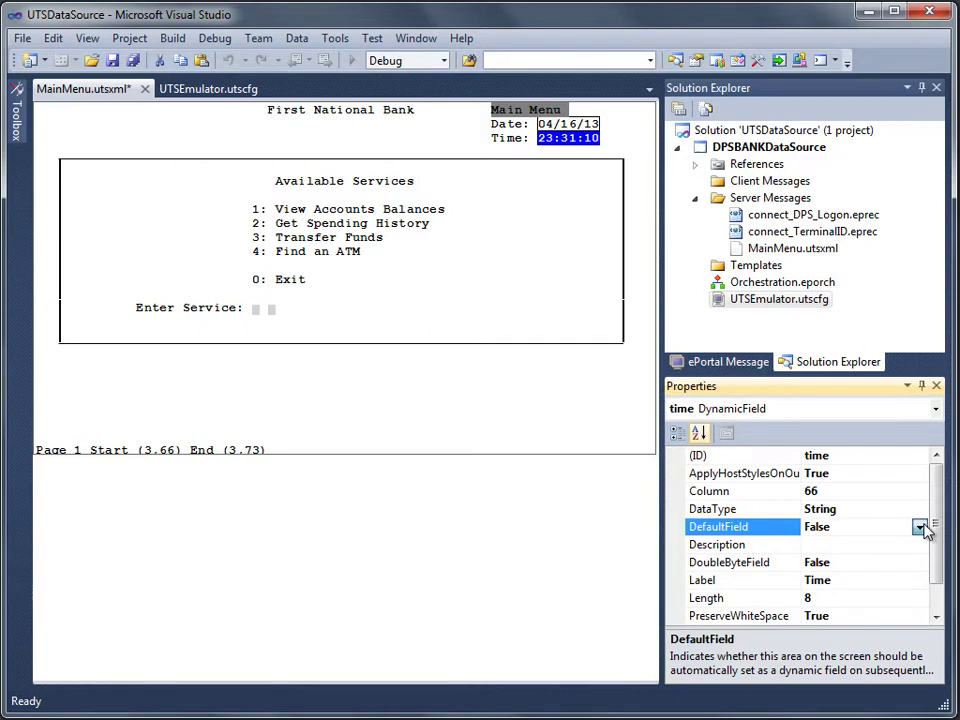
pyautogui.click(920, 528)
pyautogui.click(900, 549)
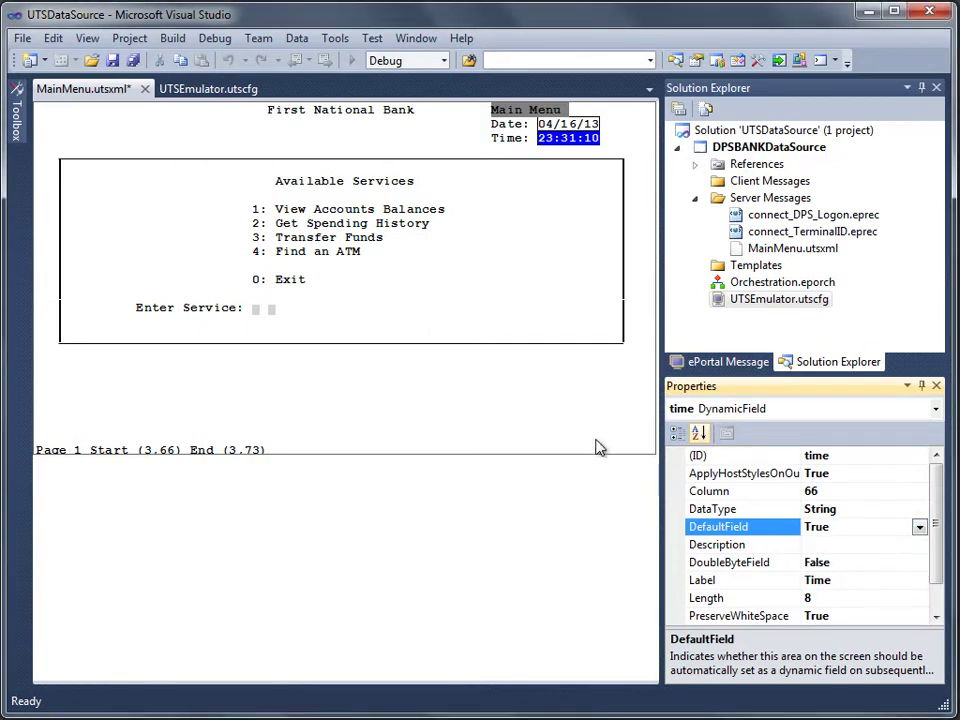
# - Change the ID of the first input field after "Enter Service:" to enterService
pyautogui.click(256, 310)
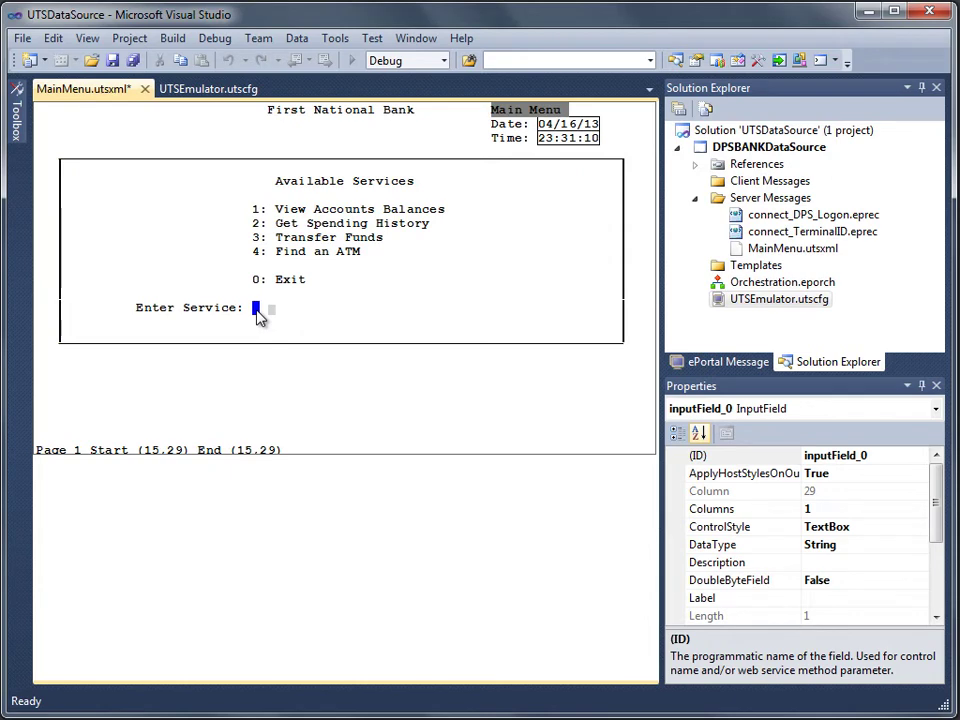
pyautogui.click(894, 458)
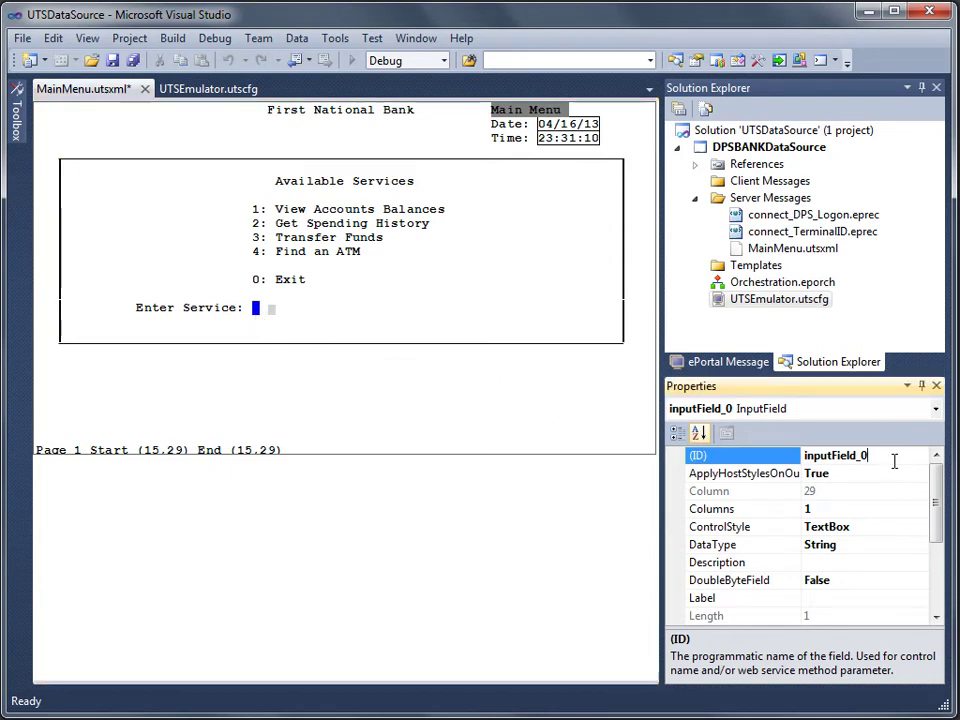
pyautogui.doubleClick(894, 460)
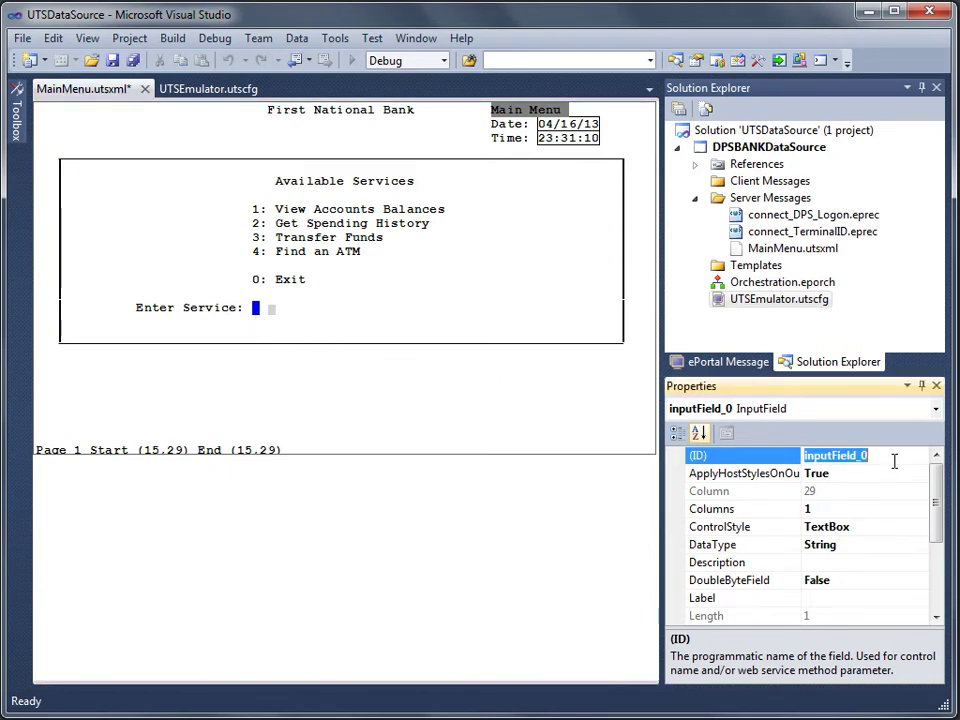
pyautogui.write('enterSe')
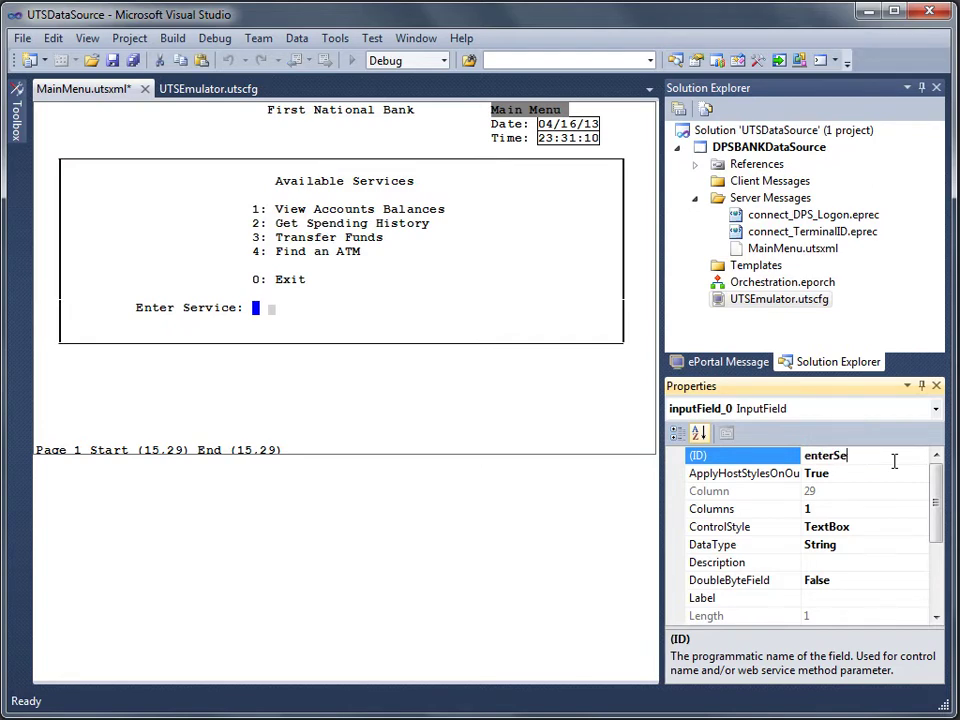
pyautogui.write('rvice')
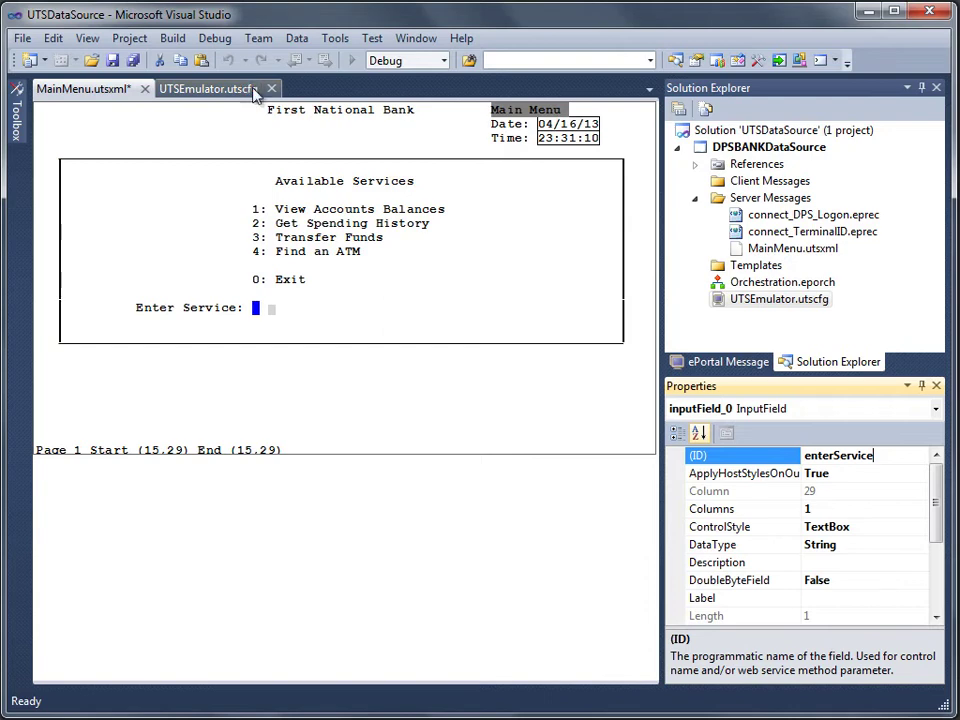
# - Return to the UTSEmulator.utscfg host session and submit service 1 to view the account balances
pyautogui.click(207, 89)
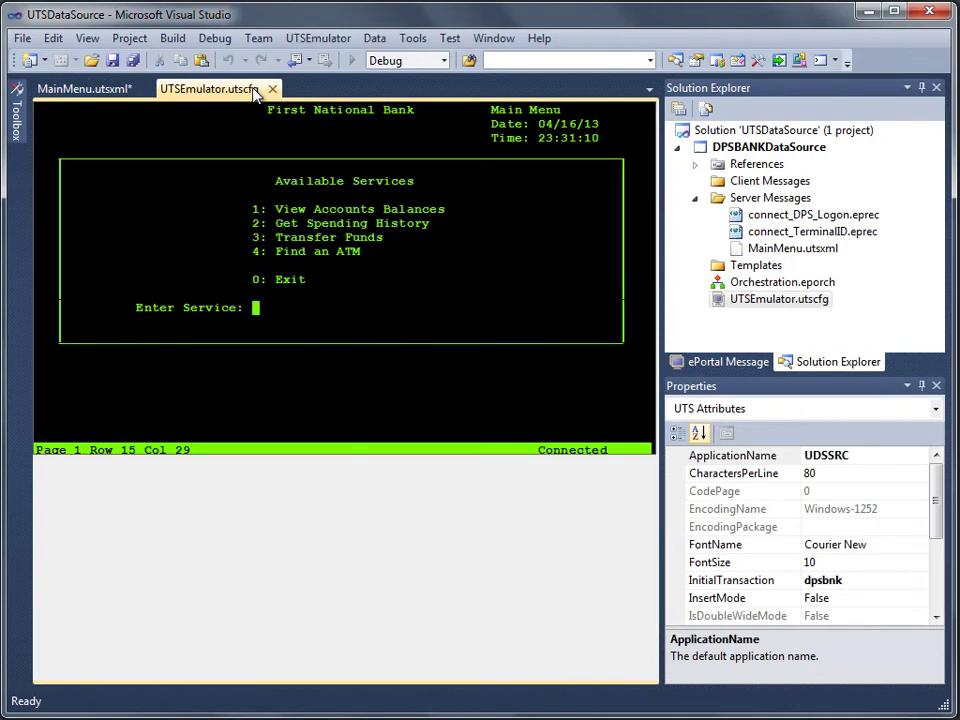
pyautogui.write('1')
pyautogui.press('Return')
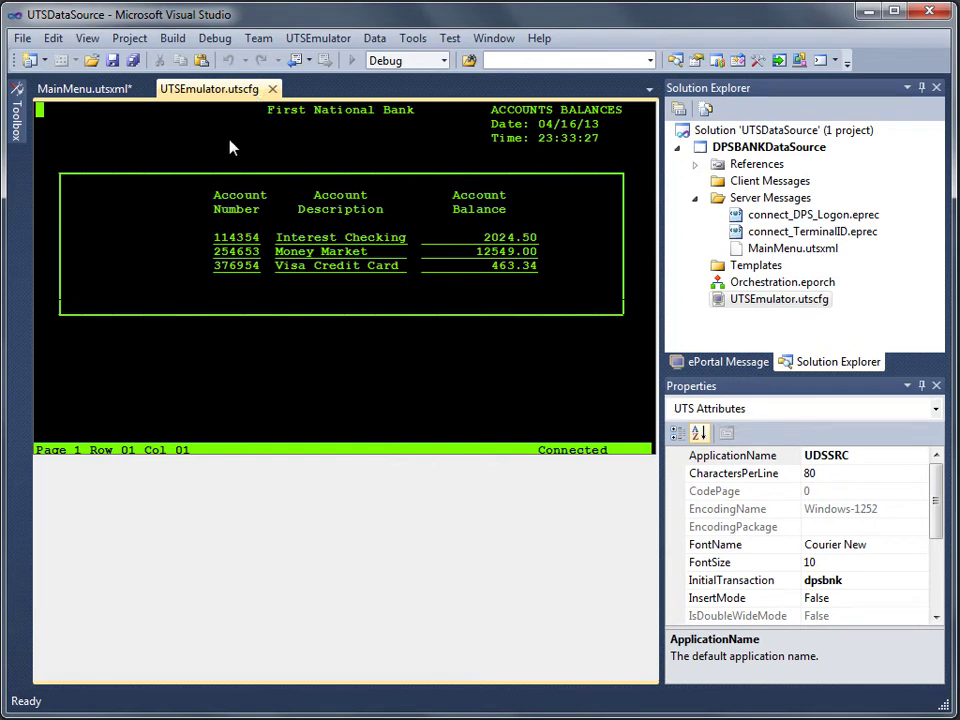
# - Add the current account balances screen to the project under the screen name AccountsBalances
pyautogui.rightClick(173, 214)
pyautogui.click(222, 265)
pyautogui.write('AccountsBalances')
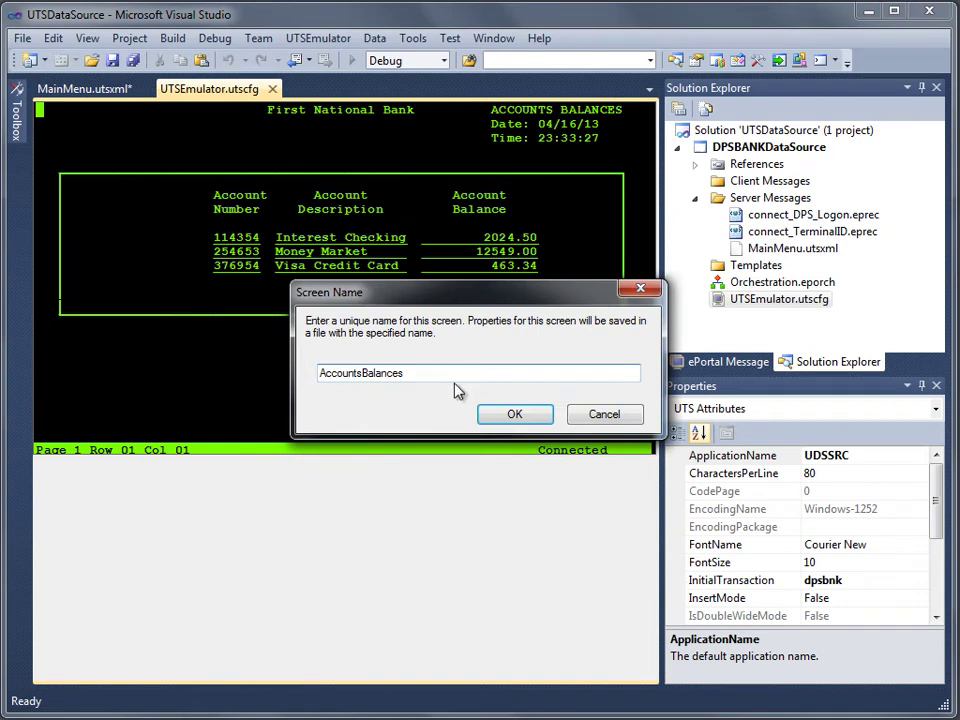
pyautogui.click(513, 415)
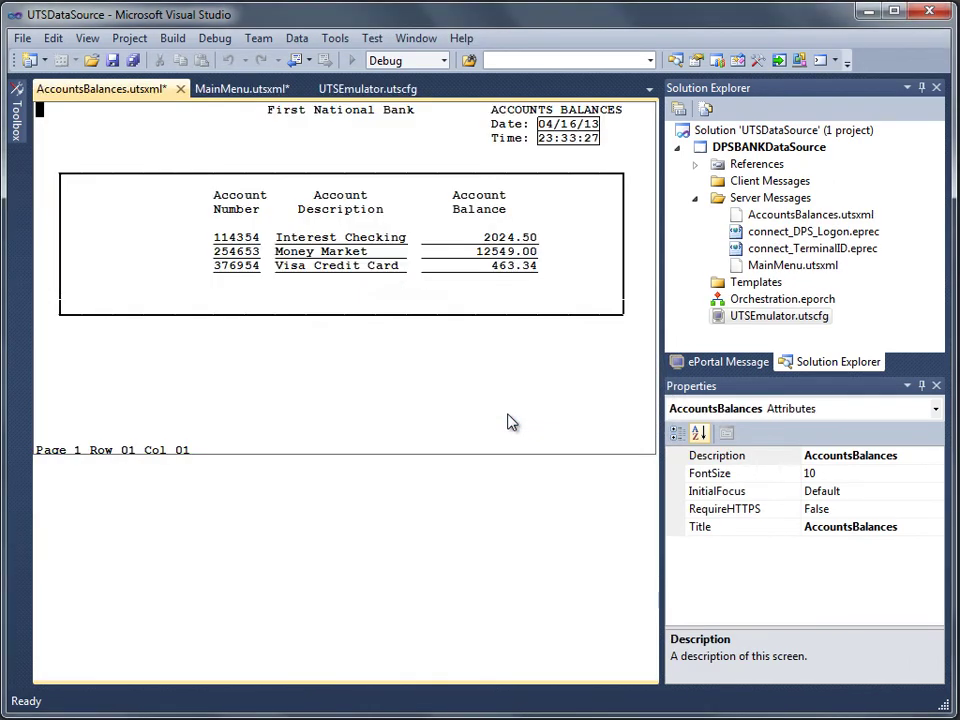
# - Add a page identification region over the "ACCOUNTS BALANCES" heading
pyautogui.moveTo(492, 110); pyautogui.dragTo(620, 118)
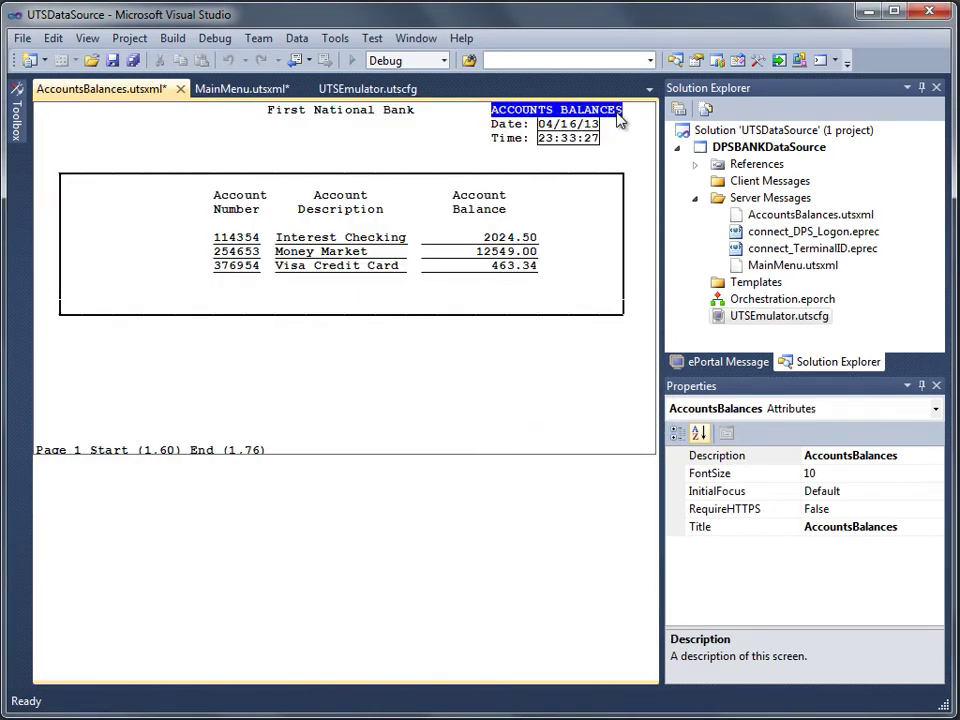
pyautogui.rightClick(620, 118)
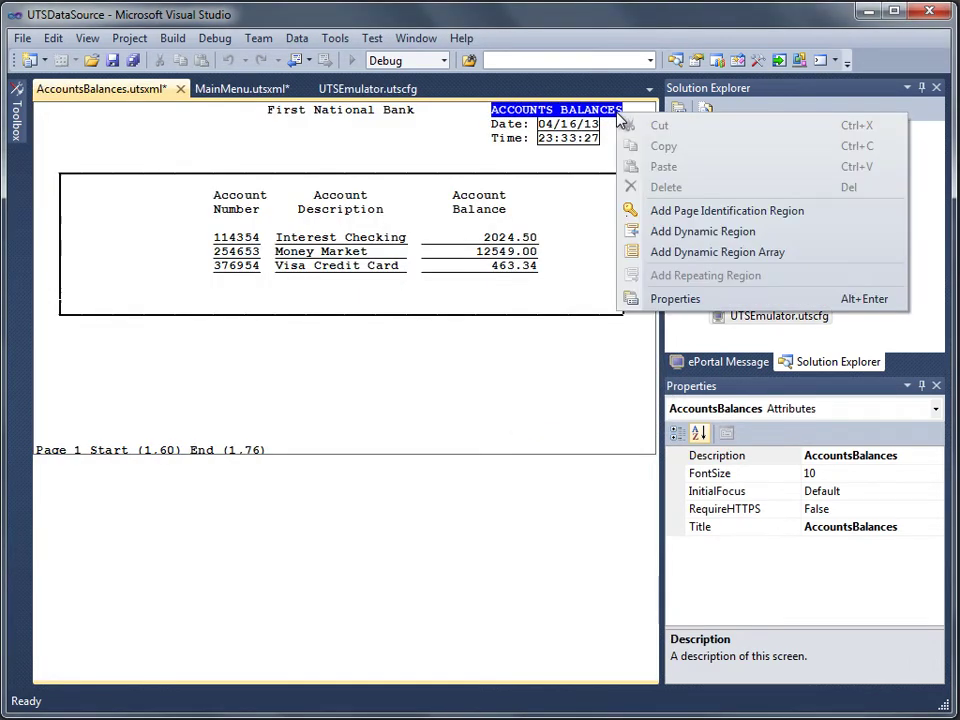
pyautogui.click(677, 216)
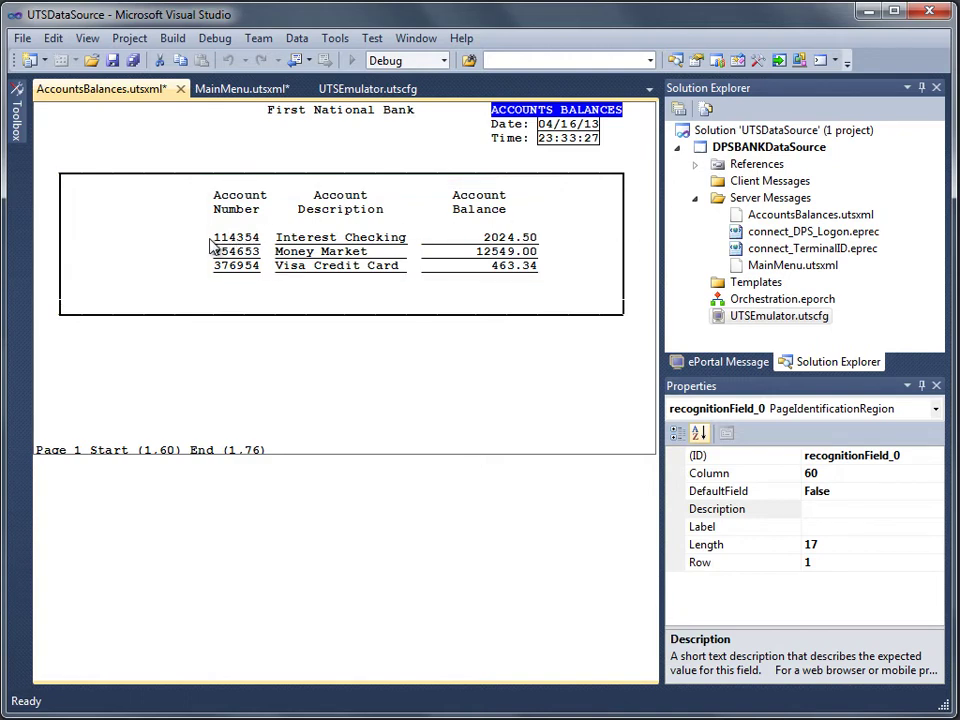
# - Add a dynamic region array of size 3 starting on the full Interest Checking row, with the ID accounts
pyautogui.moveTo(214, 244); pyautogui.dragTo(538, 254)
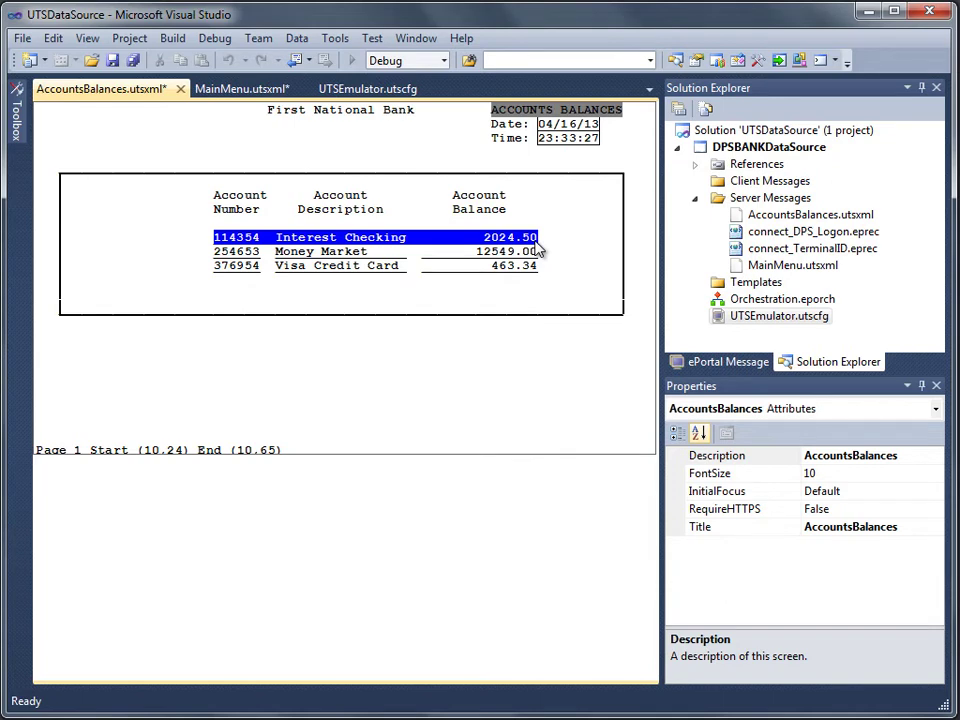
pyautogui.rightClick(537, 247)
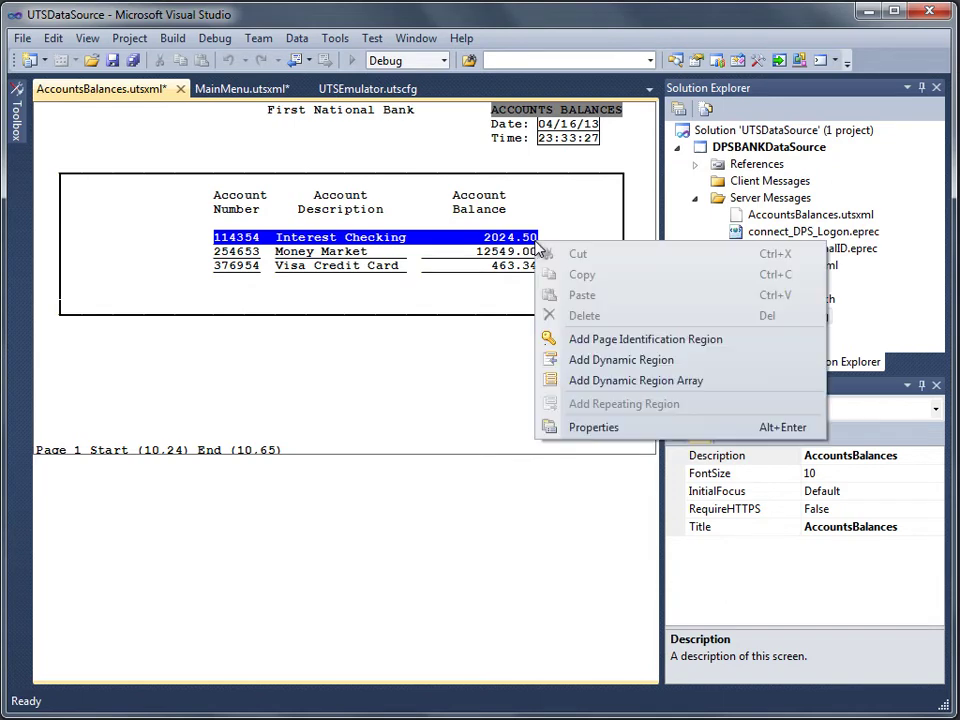
pyautogui.click(615, 381)
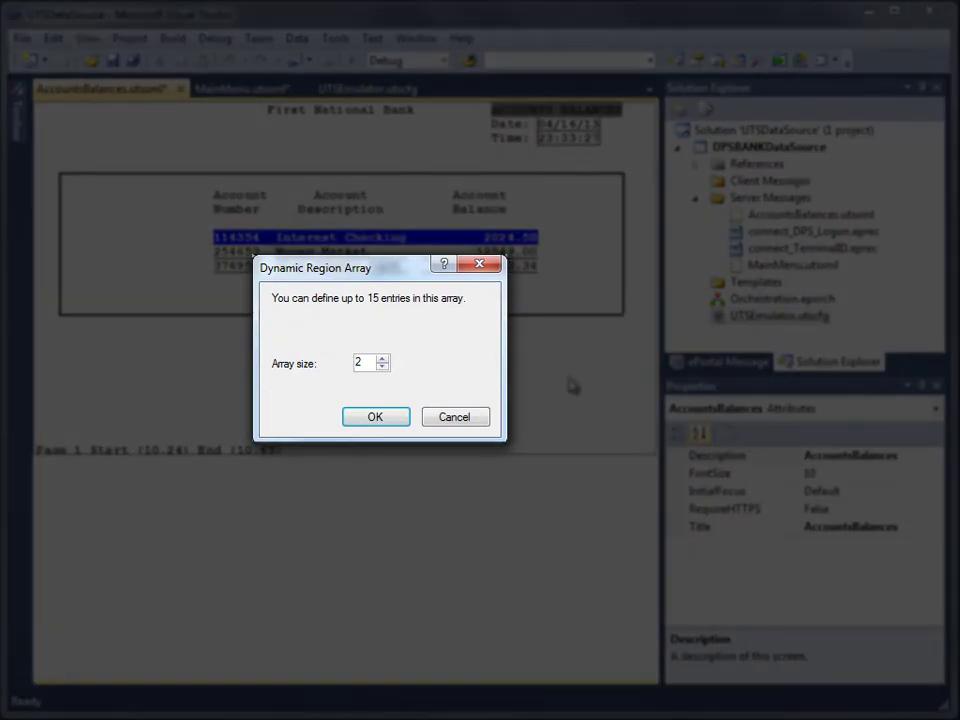
pyautogui.click(382, 359)
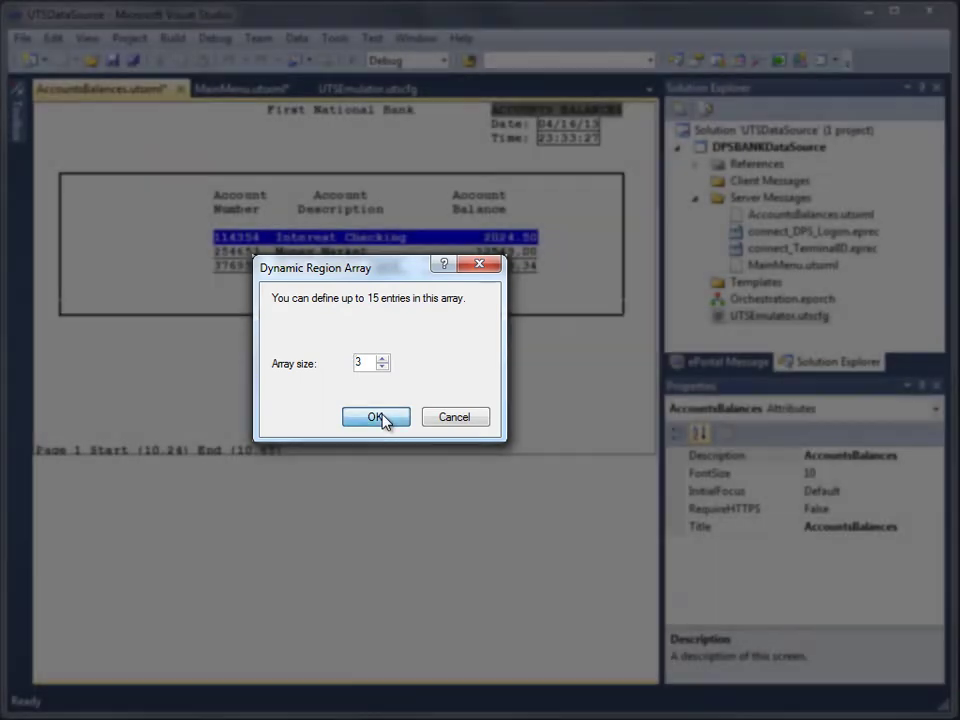
pyautogui.click(382, 414)
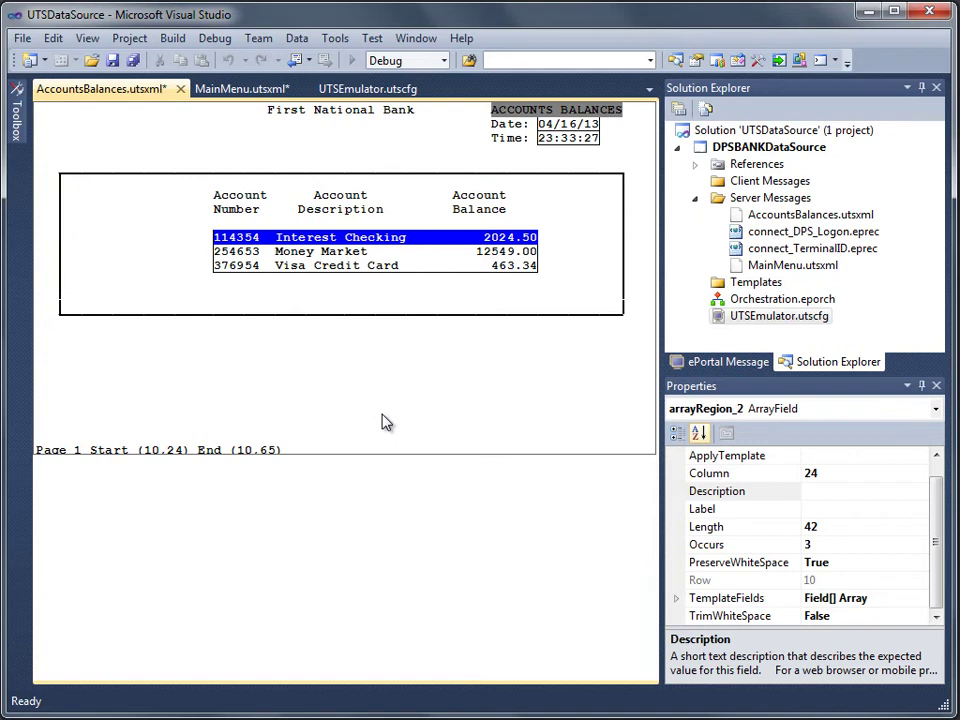
pyautogui.scroll(1, 937, 476)
pyautogui.click(904, 456)
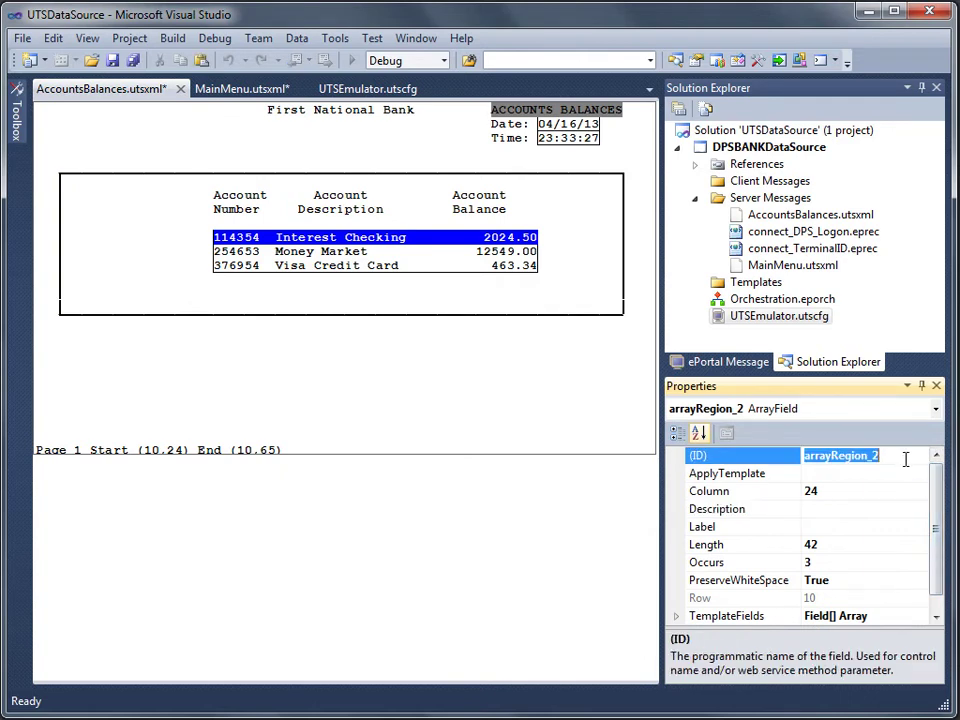
pyautogui.write('accounts')
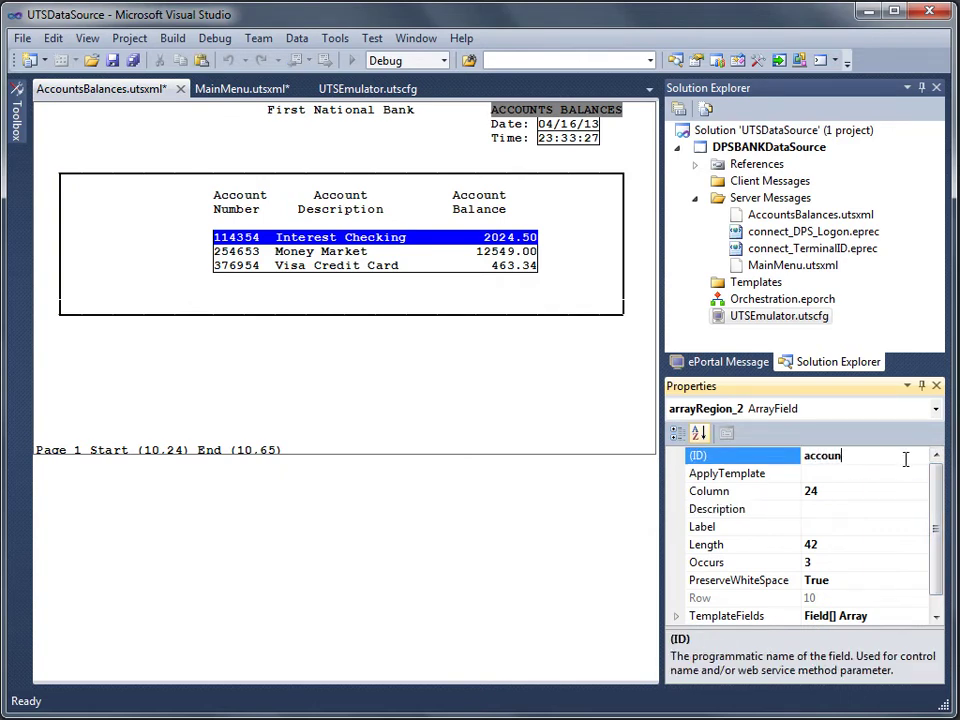
# - Define the accounts array's template fields: accountnumber with length 6, accountdescription, and accountbalance with length 12
pyautogui.click(920, 617)
pyautogui.click(920, 617)
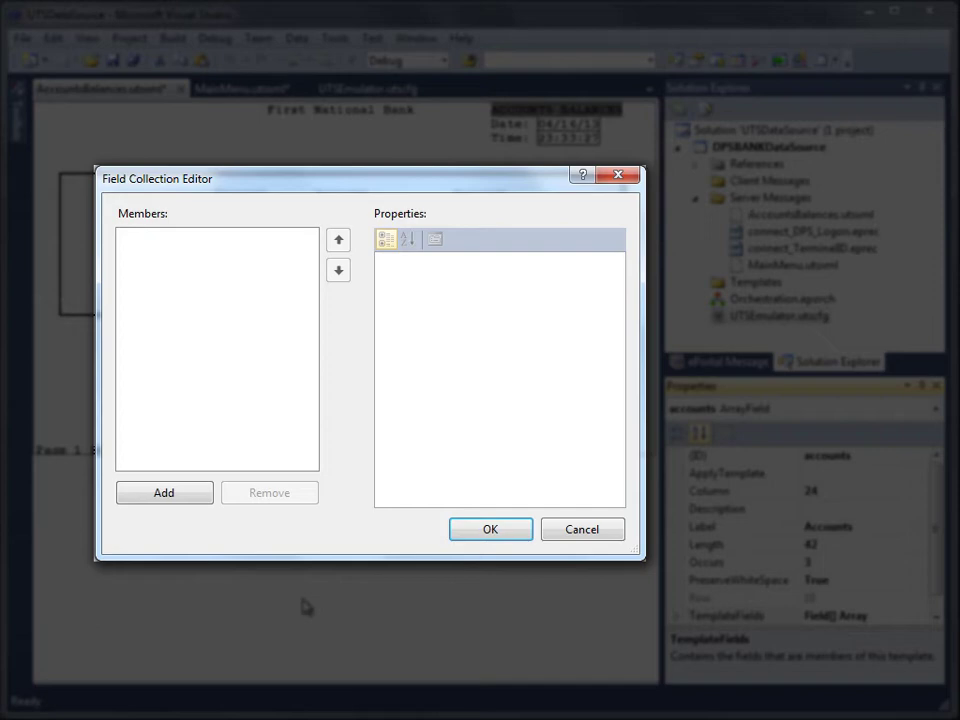
pyautogui.click(176, 496)
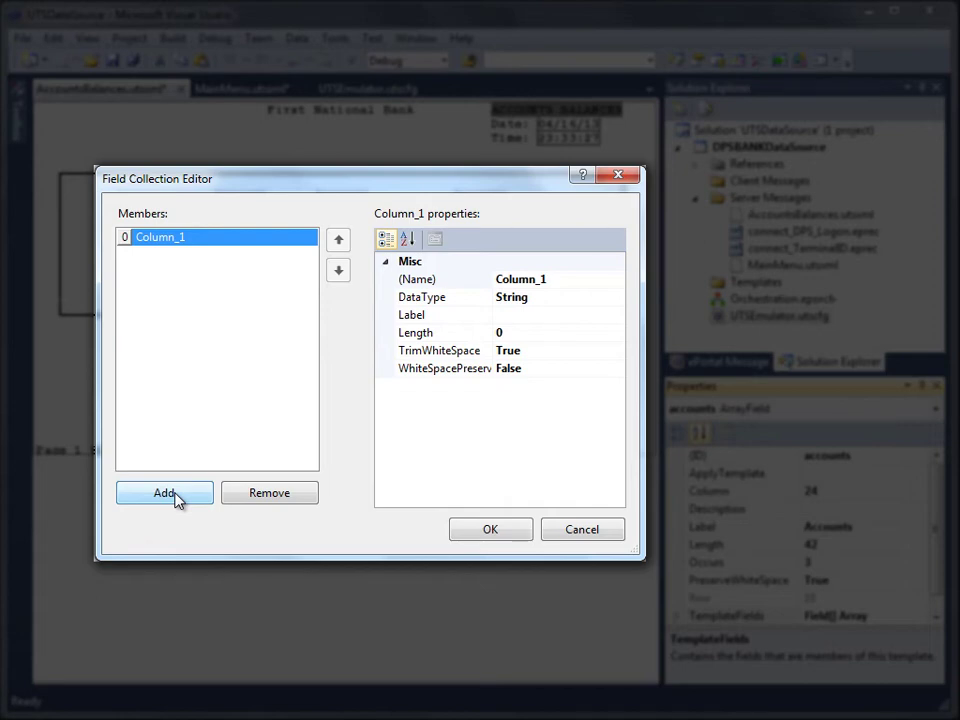
pyautogui.click(538, 279)
pyautogui.write('acco')
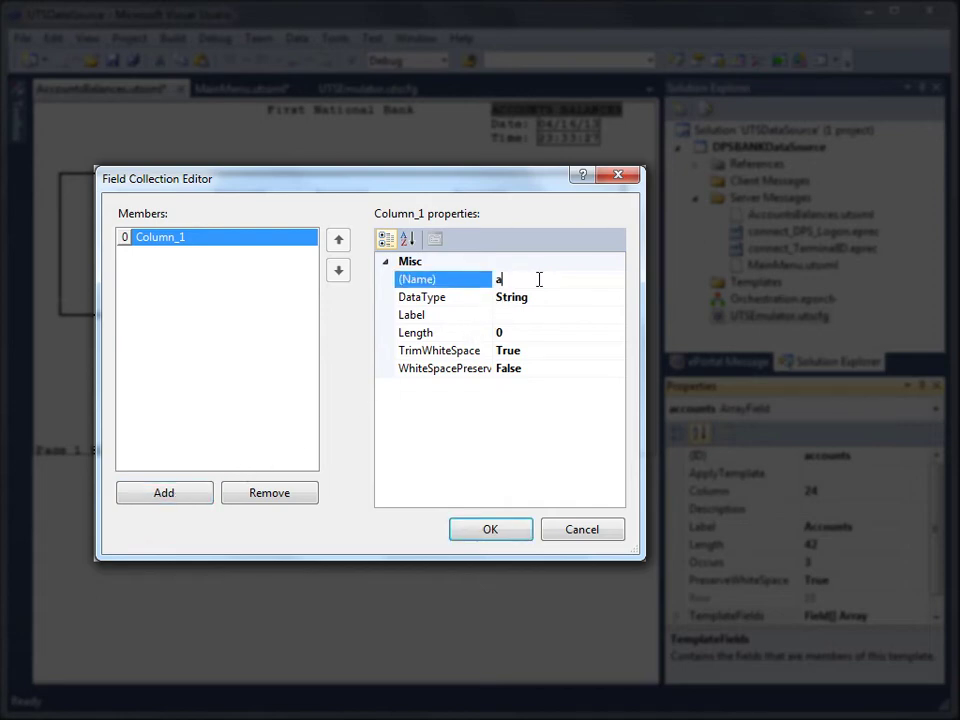
pyautogui.write('untnumber')
pyautogui.click(522, 333)
pyautogui.write('6')
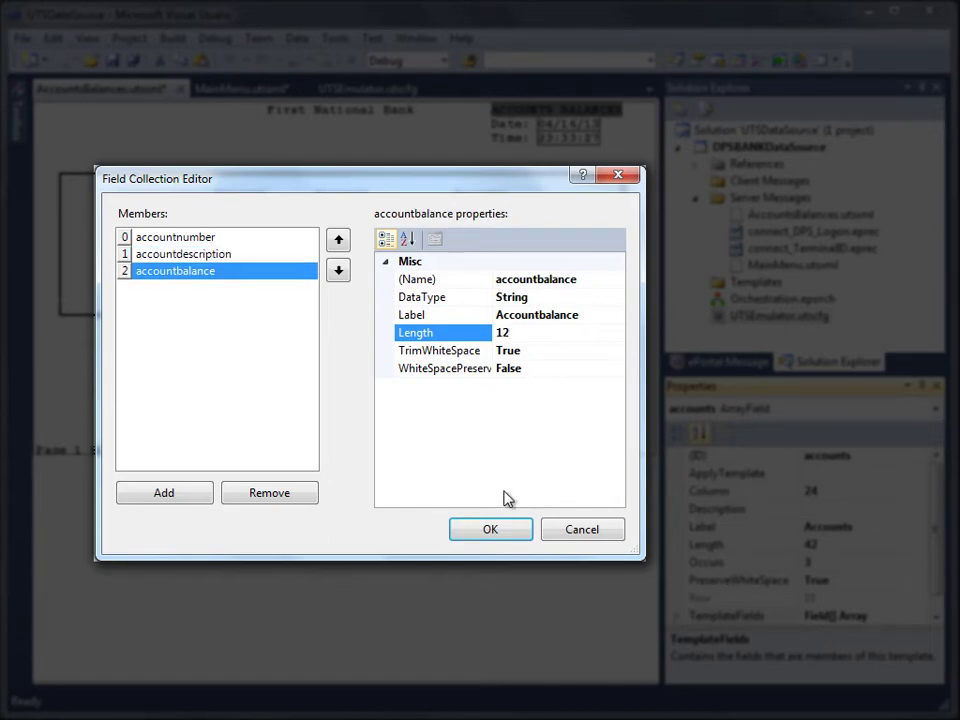
pyautogui.click(499, 532)
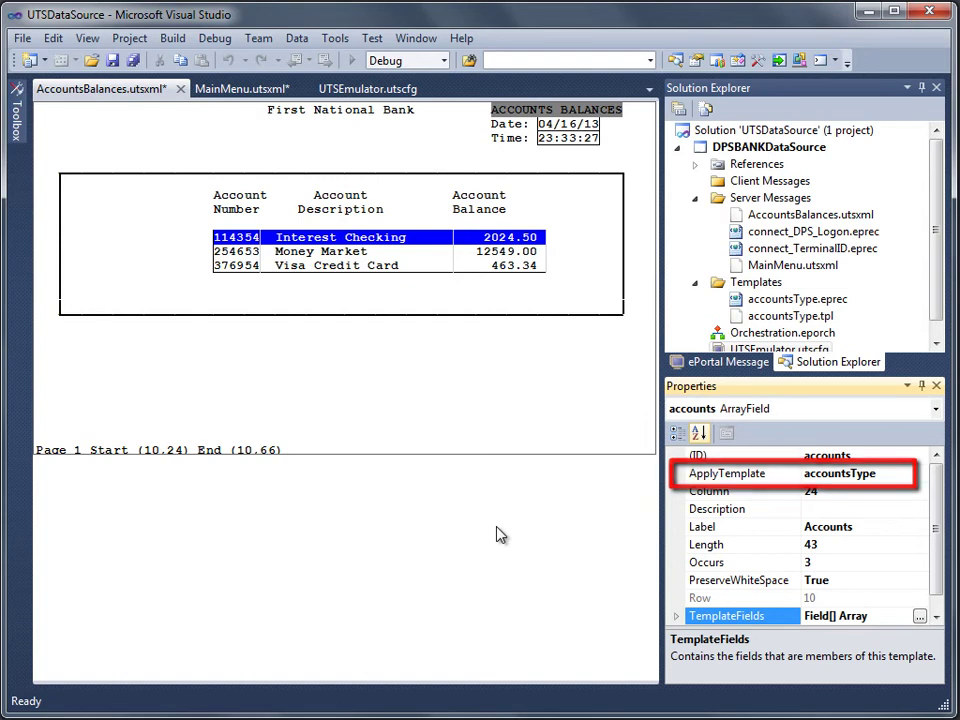
# - Return to the UTSEmulator.utscfg host session and submit service 3 to open the Transfer Funds screen
pyautogui.click(368, 89)
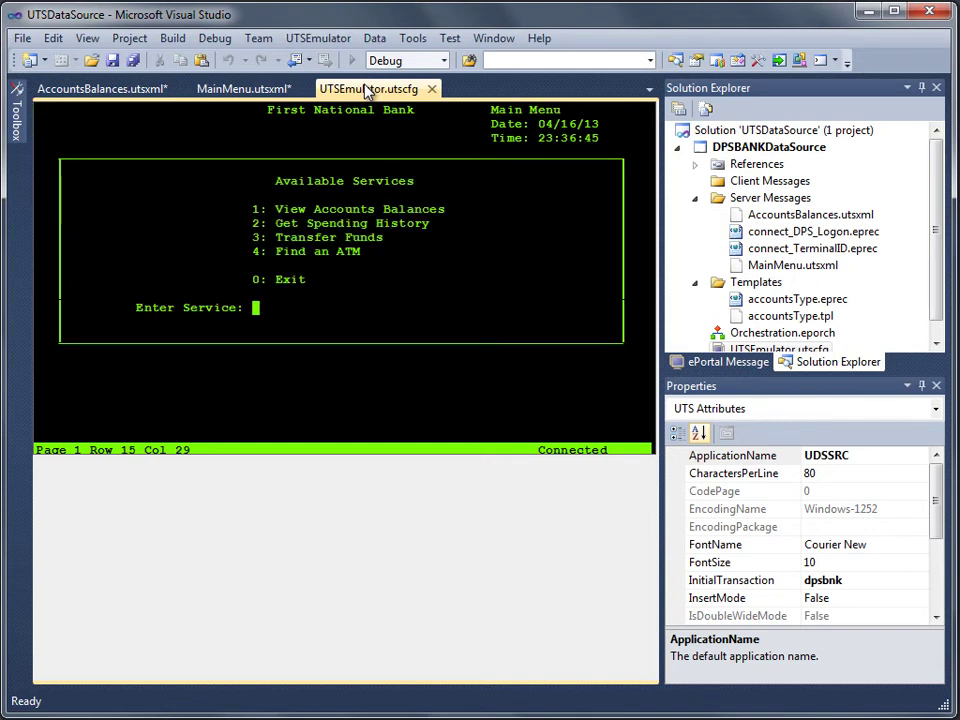
pyautogui.write('3')
pyautogui.press('Return')
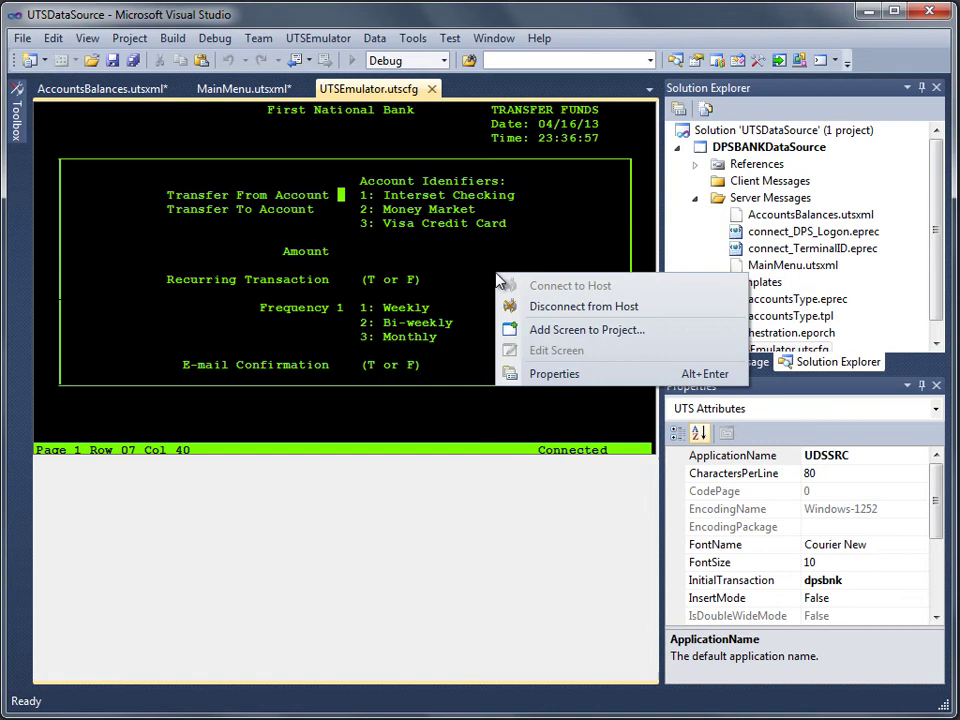
# - Add the current host screen to the project under the screen name TransferFunds
pyautogui.click(549, 331)
pyautogui.write('TransferFunds')
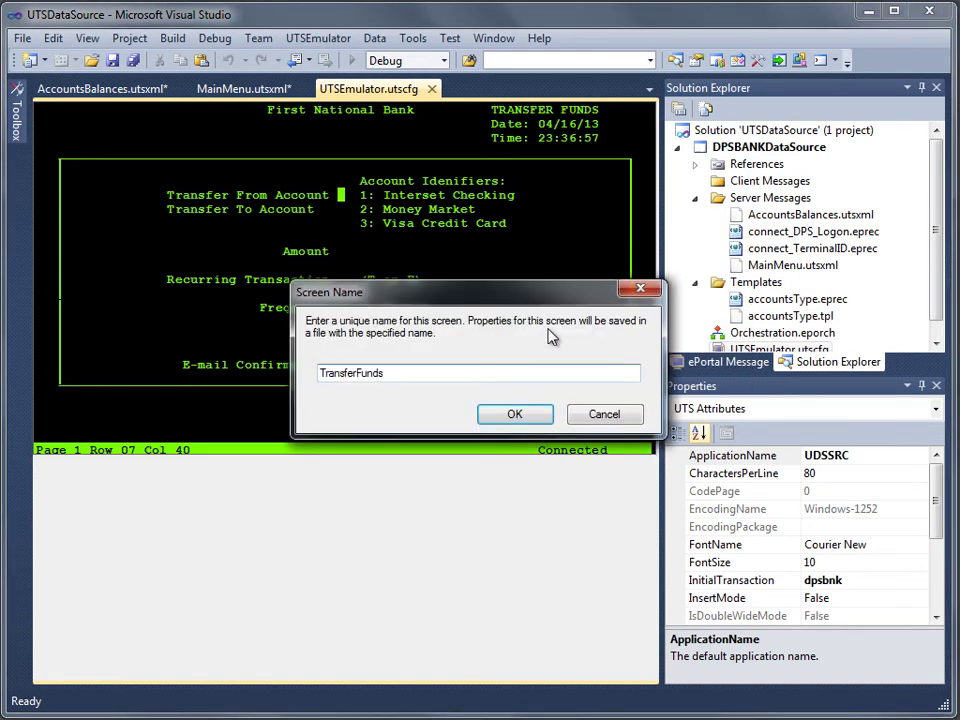
pyautogui.click(515, 414)
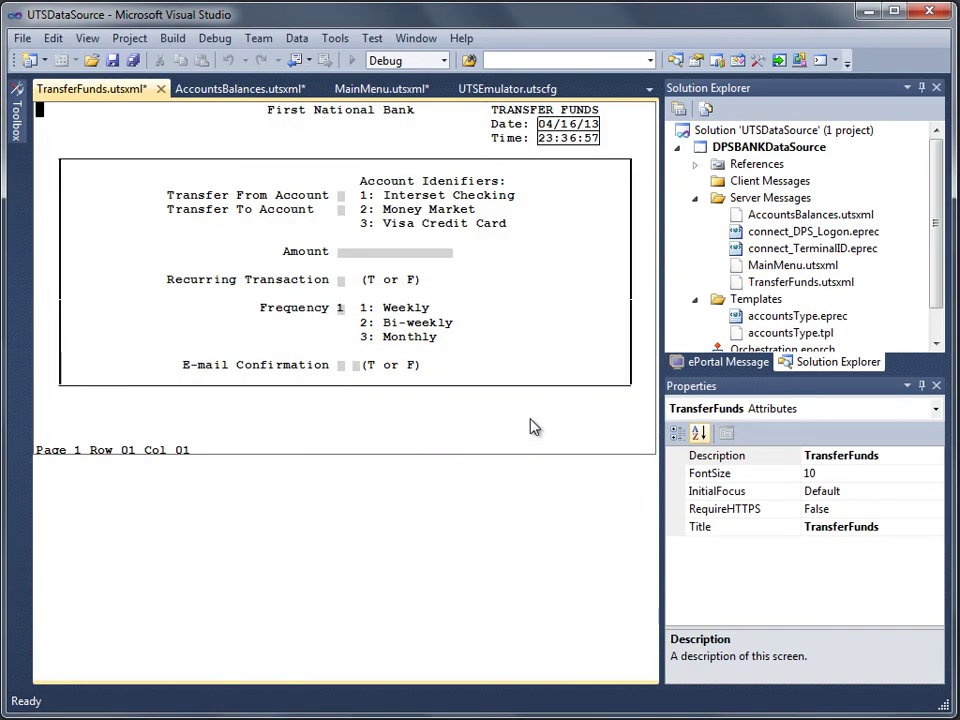
# - Add a page identification region over the "TRANSFER FUNDS" heading
pyautogui.moveTo(492, 110); pyautogui.dragTo(600, 122)
pyautogui.rightClick(600, 122)
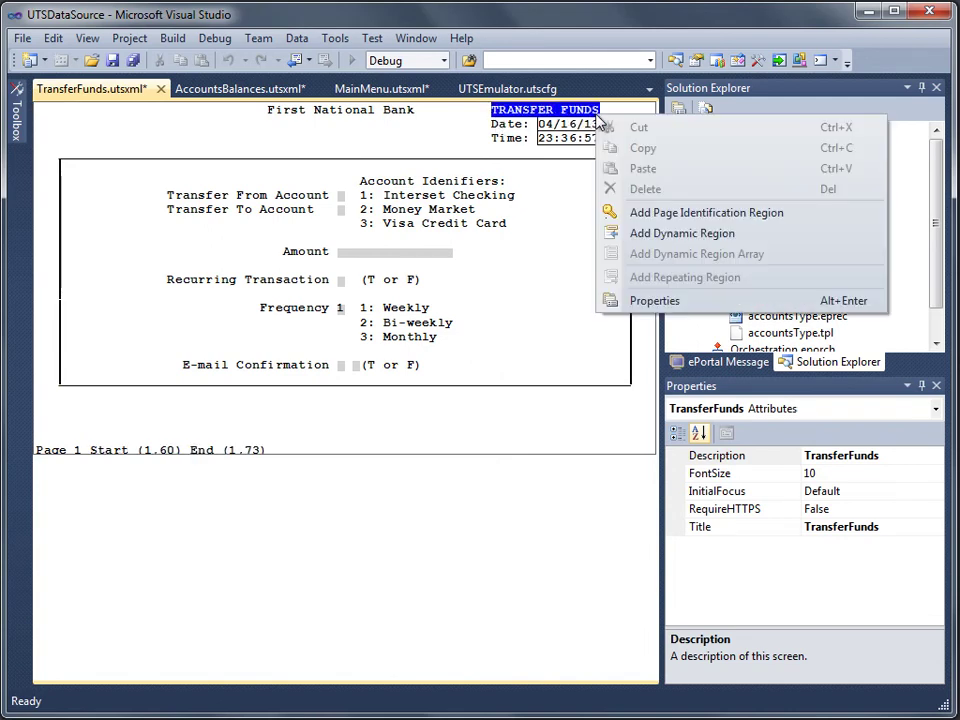
pyautogui.click(670, 216)
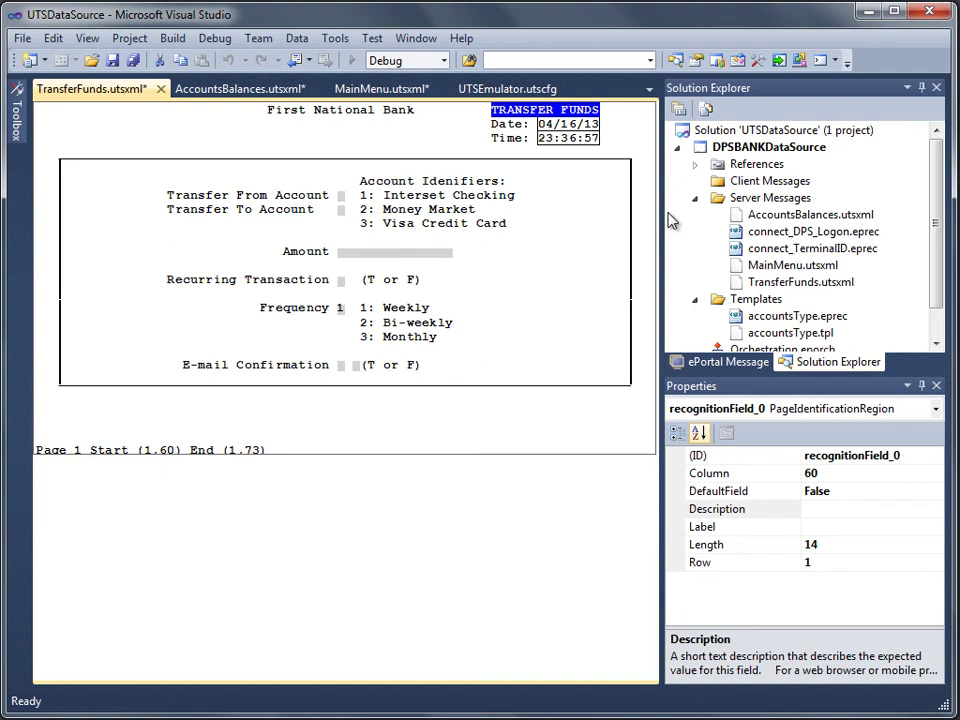
# - Change the ID of the input field after "Transfer From Account" to from
pyautogui.click(340, 196)
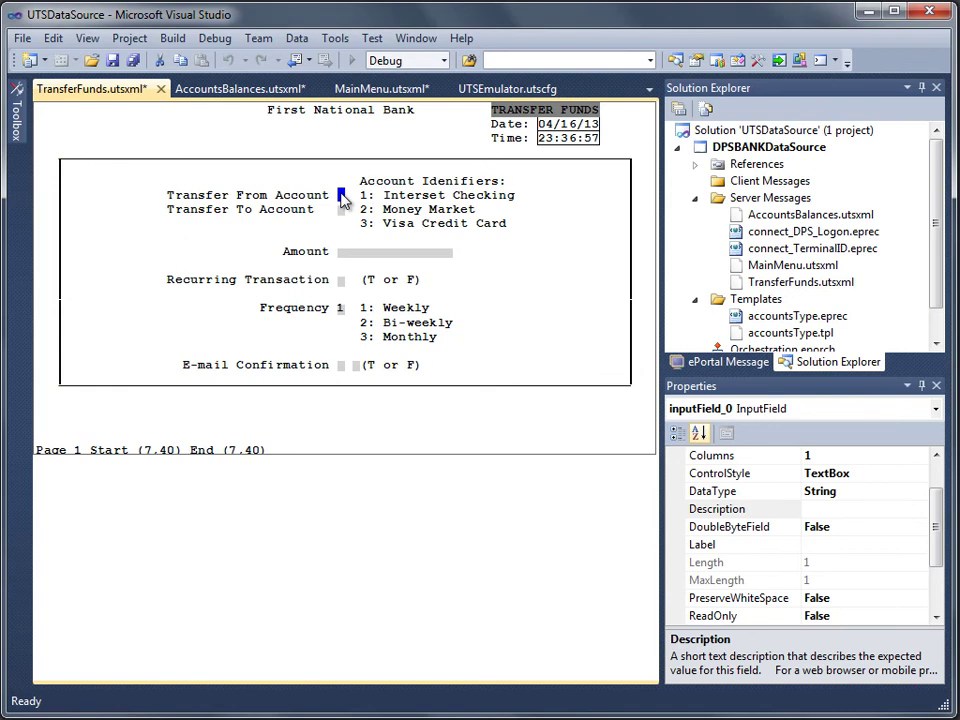
pyautogui.scroll(1, 900, 456)
pyautogui.click(900, 456)
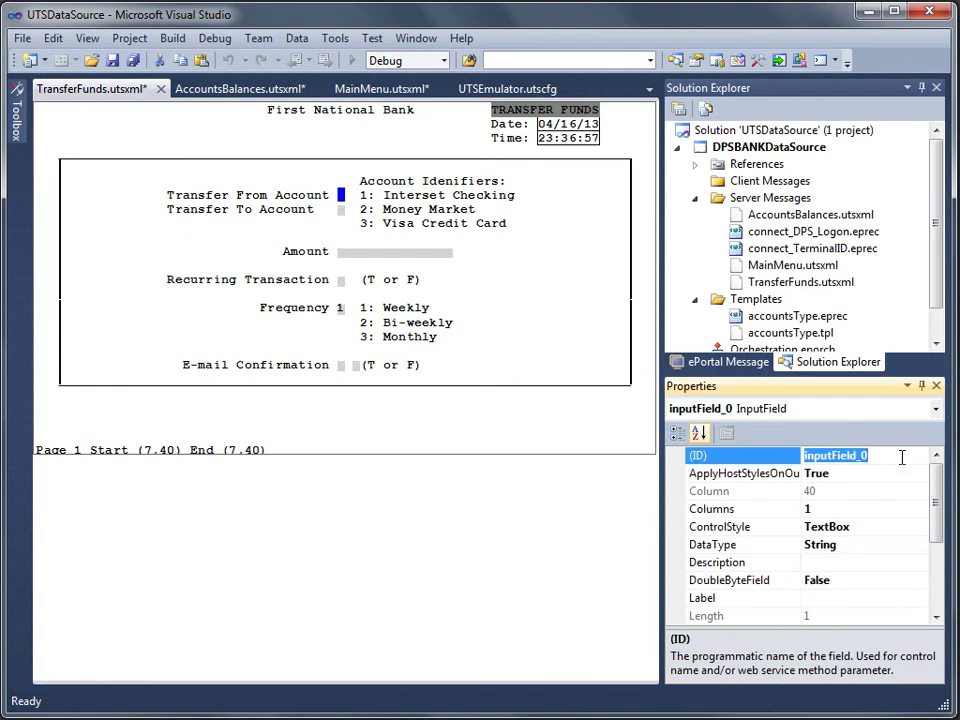
pyautogui.write('from')
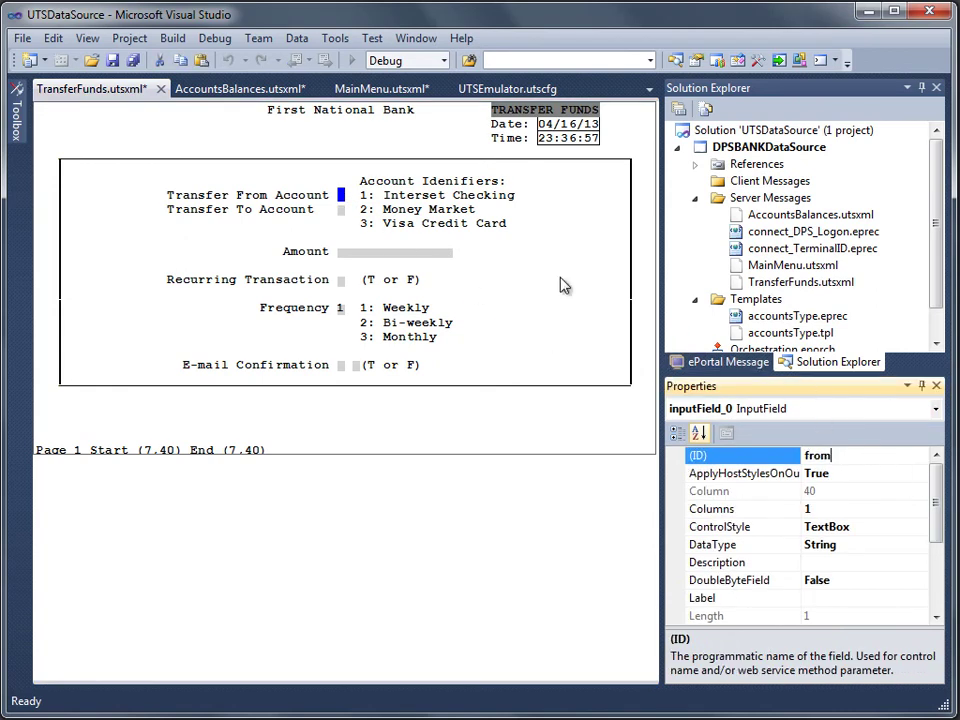
# - Change the ID of the input field after "Transfer To Account" to "to" and save all open files
pyautogui.click(341, 209)
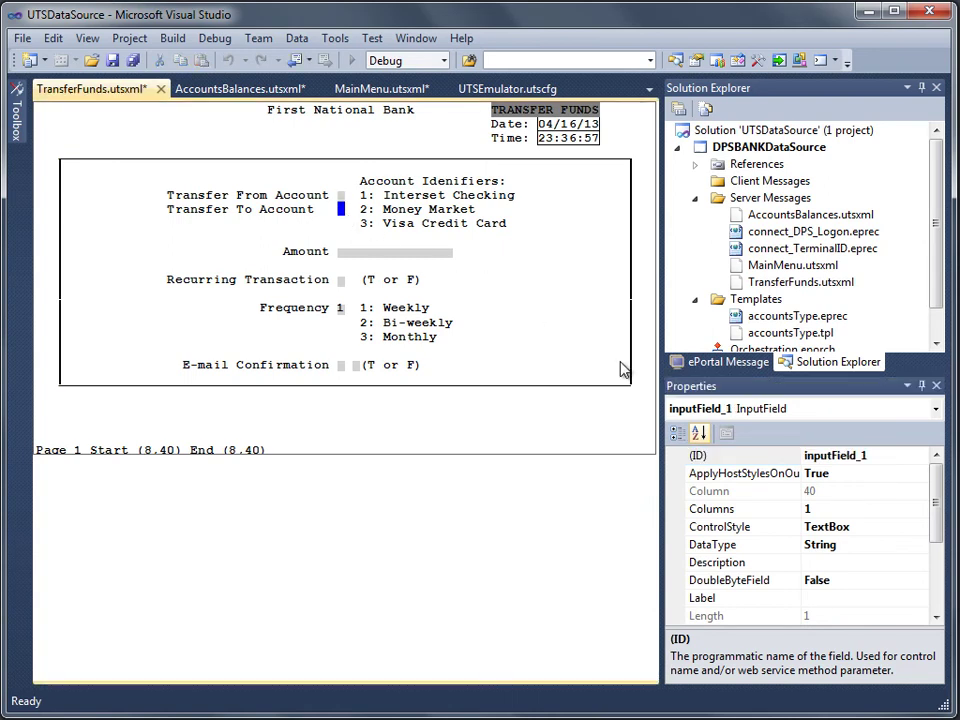
pyautogui.click(891, 456)
pyautogui.write('to')
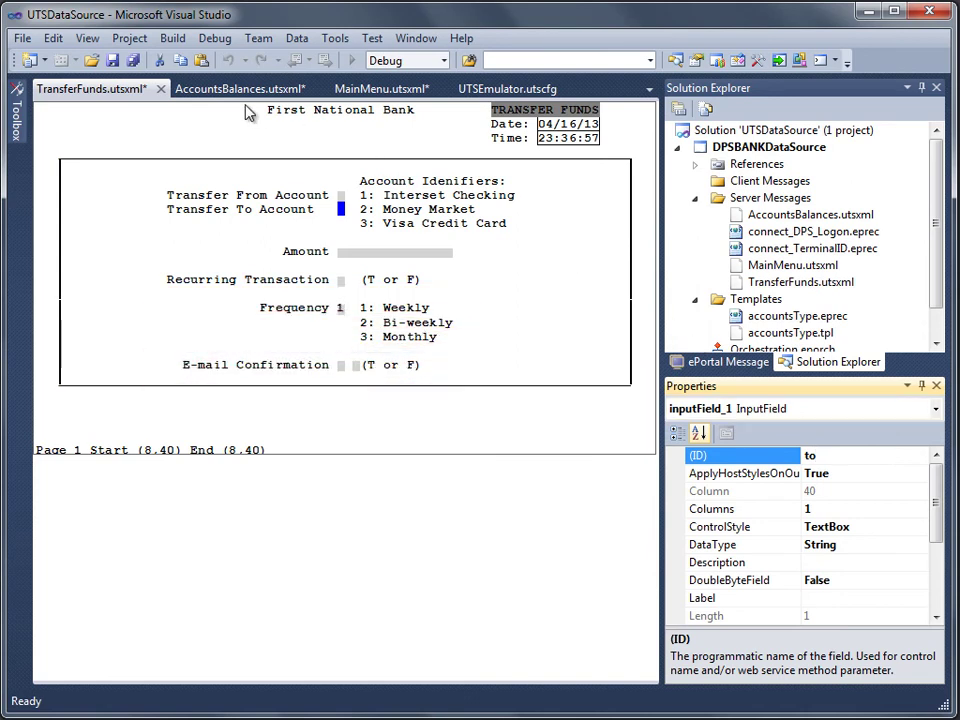
pyautogui.click(138, 64)
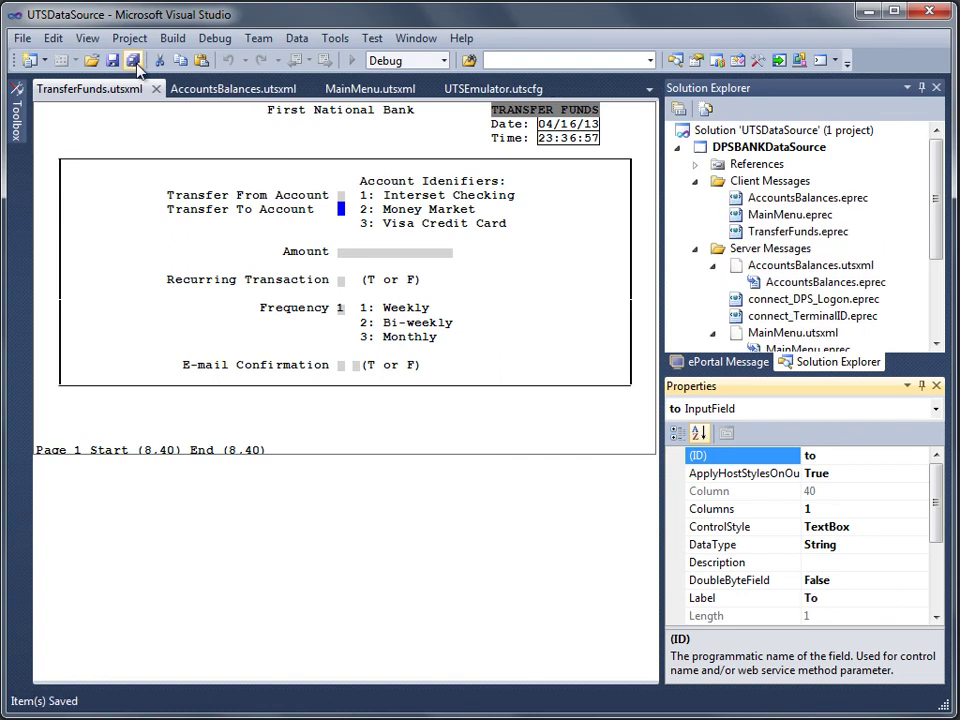
# - Return to the UTSEmulator.utscfg host session and submit a transfer from account 2 to account 1 with amount 1
pyautogui.click(468, 88)
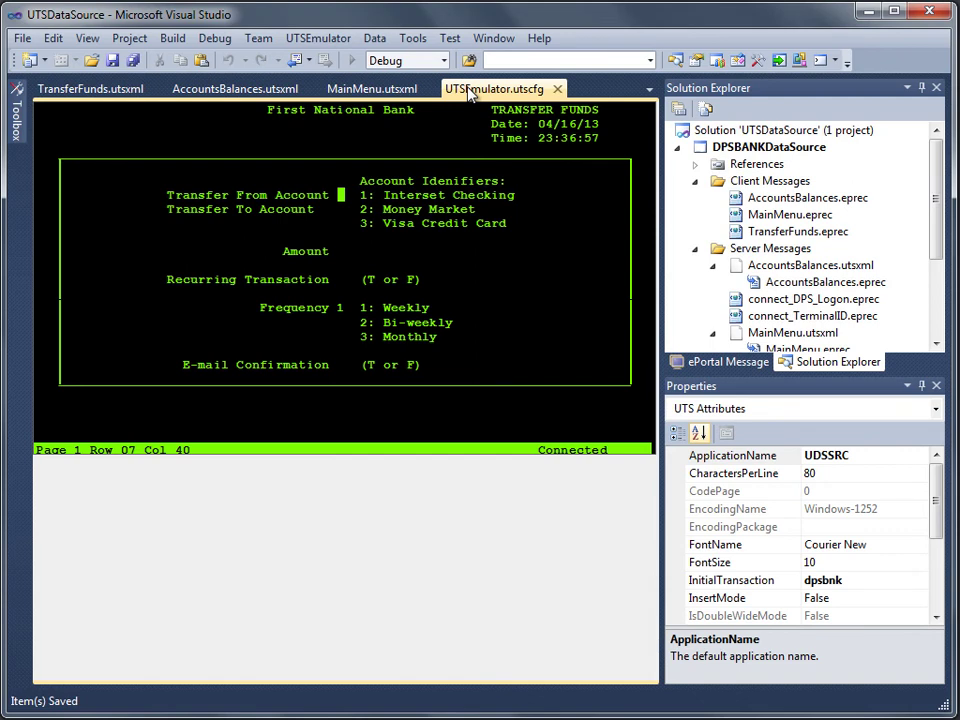
pyautogui.write('2')
pyautogui.write('1')
pyautogui.write('1')
pyautogui.press('Return')
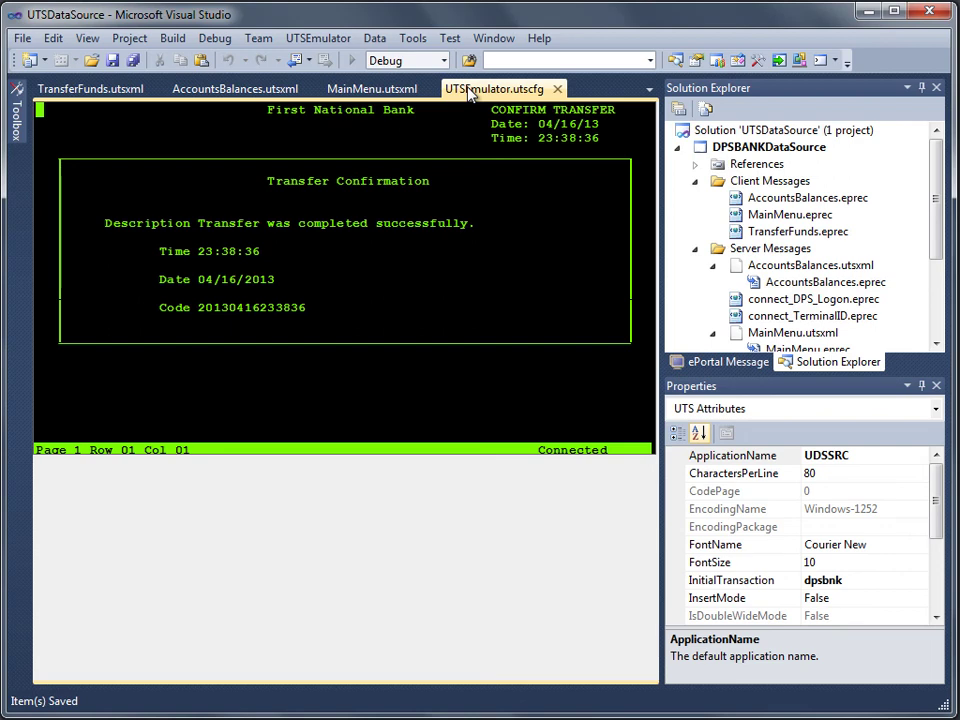
# - Display the project's ePortal client messages, server messages and common data types
pyautogui.click(733, 363)
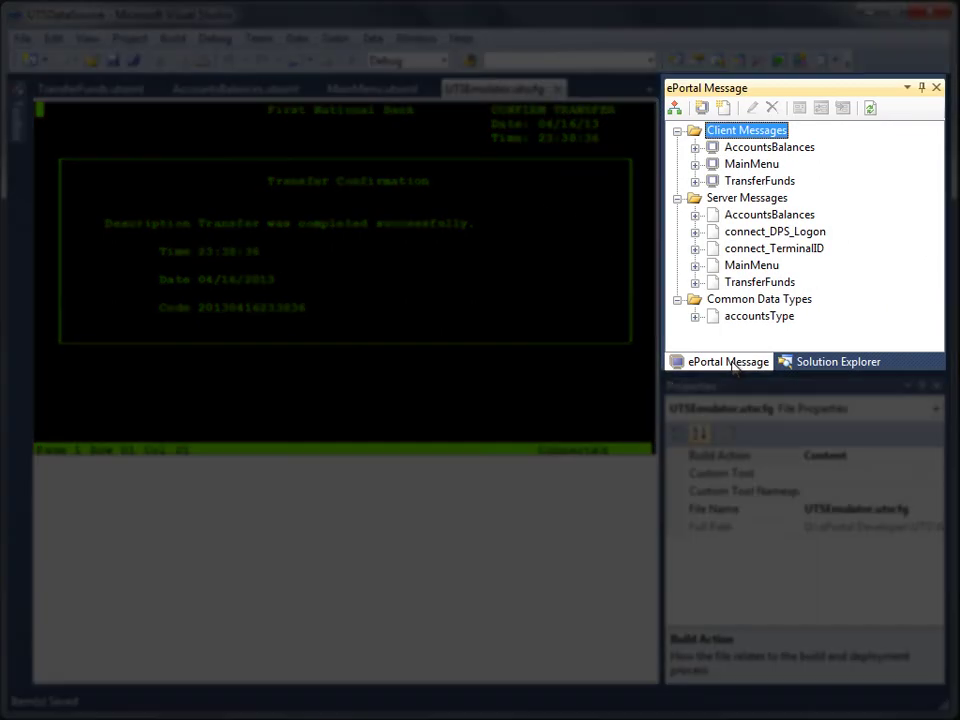